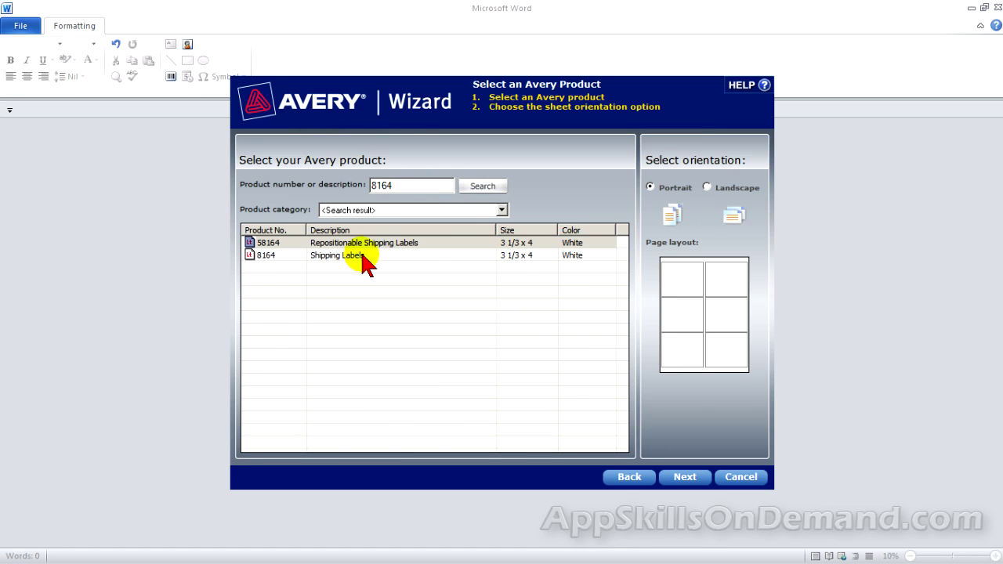
Choose the Avery 8164 Shipping Labels product in Portrait orientation and continue to the designs
{"action": "left_click", "coordinate": [367, 260]}
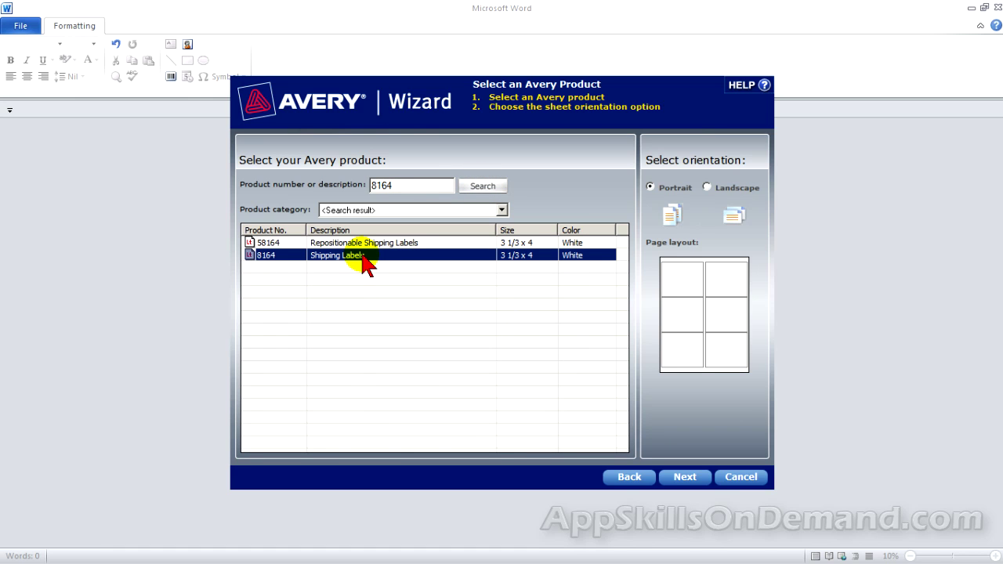
{"action": "left_click", "coordinate": [685, 477]}
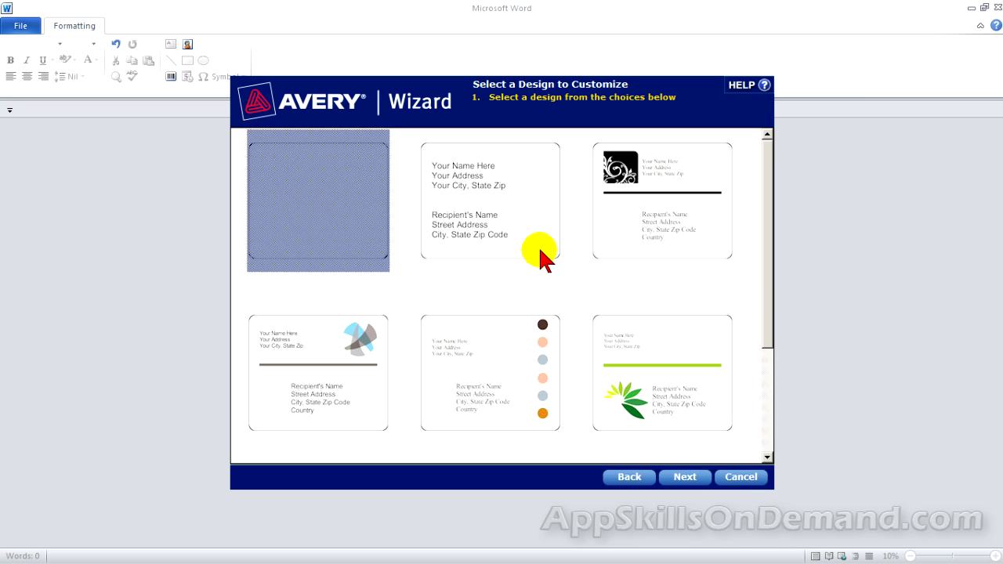
Pick the grey pinwheel-logo label design and keep 'Create a sheet of identical layouts'
{"action": "left_click", "coordinate": [521, 228]}
{"action": "left_click", "coordinate": [629, 238]}
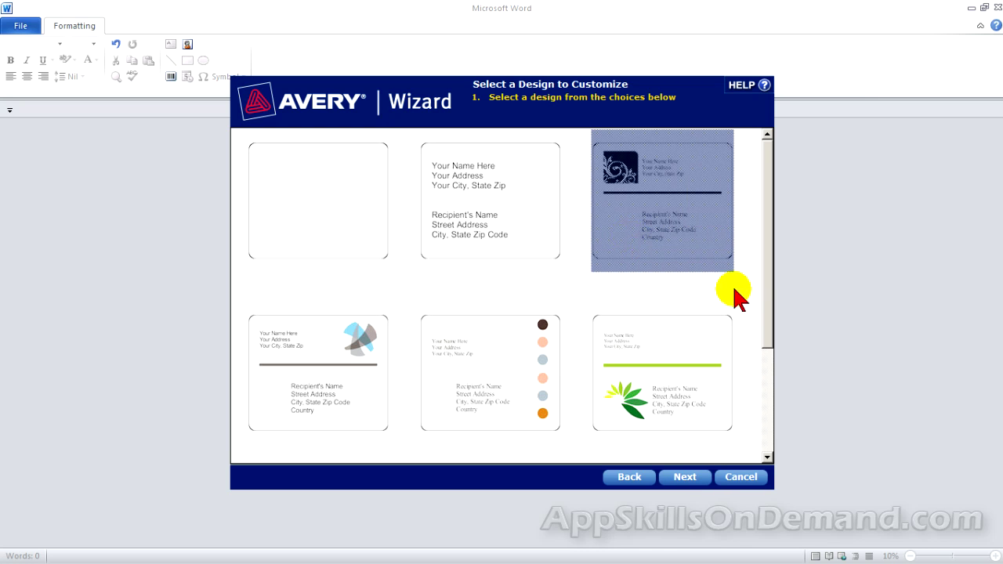
{"action": "left_click_drag", "start_coordinate": [768, 324], "coordinate": [767, 430]}
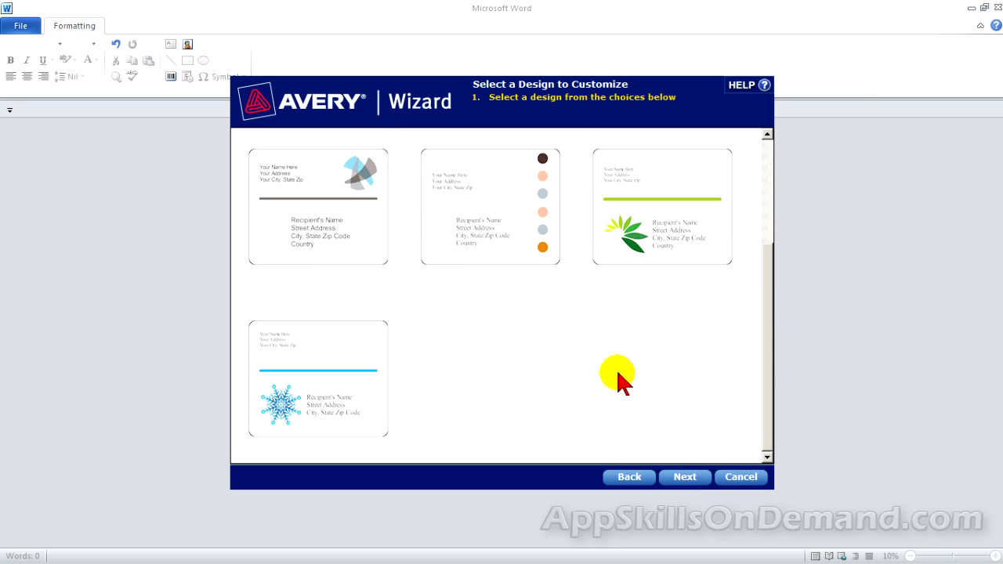
{"action": "left_click", "coordinate": [308, 191]}
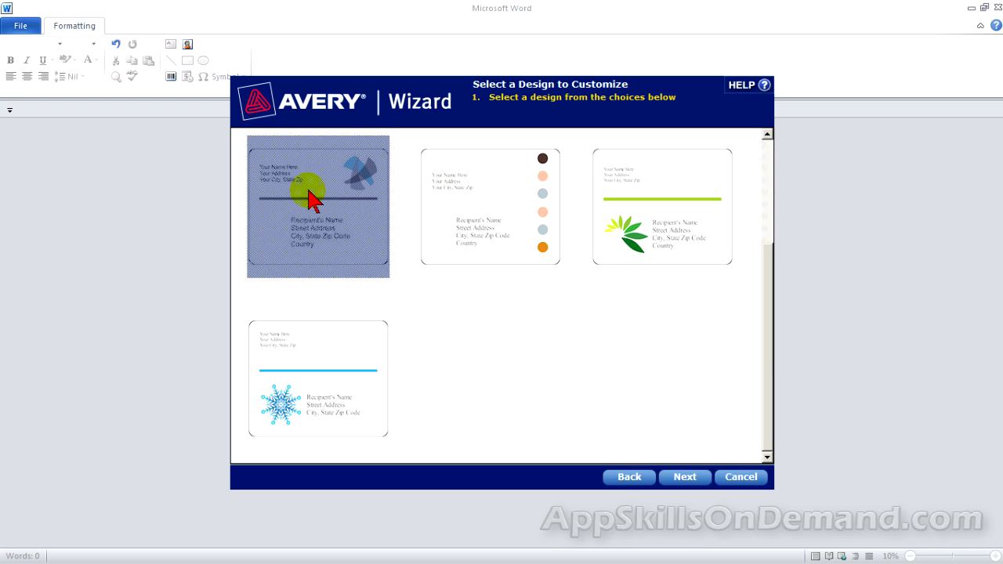
{"action": "left_click", "coordinate": [685, 478]}
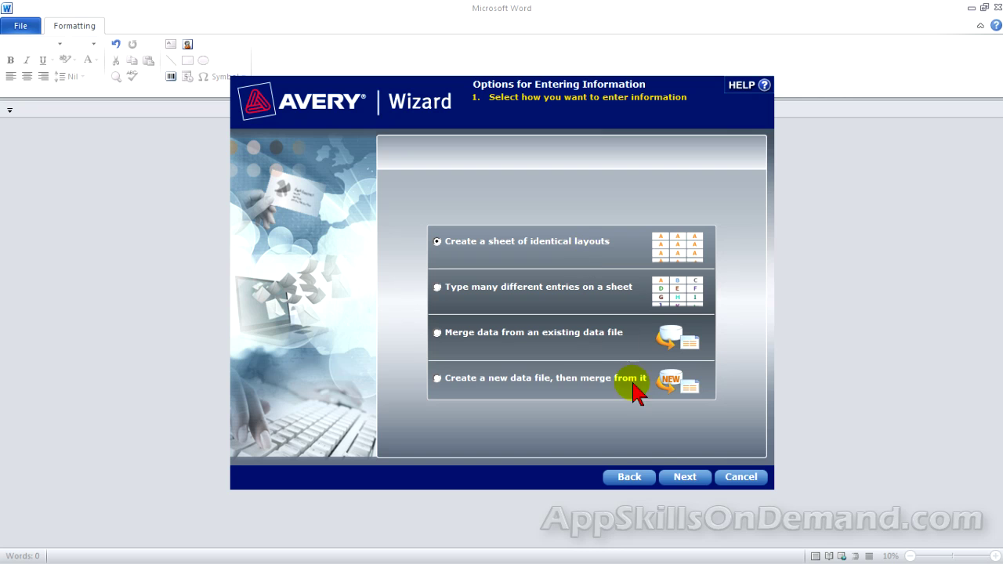
{"action": "left_click", "coordinate": [676, 476]}
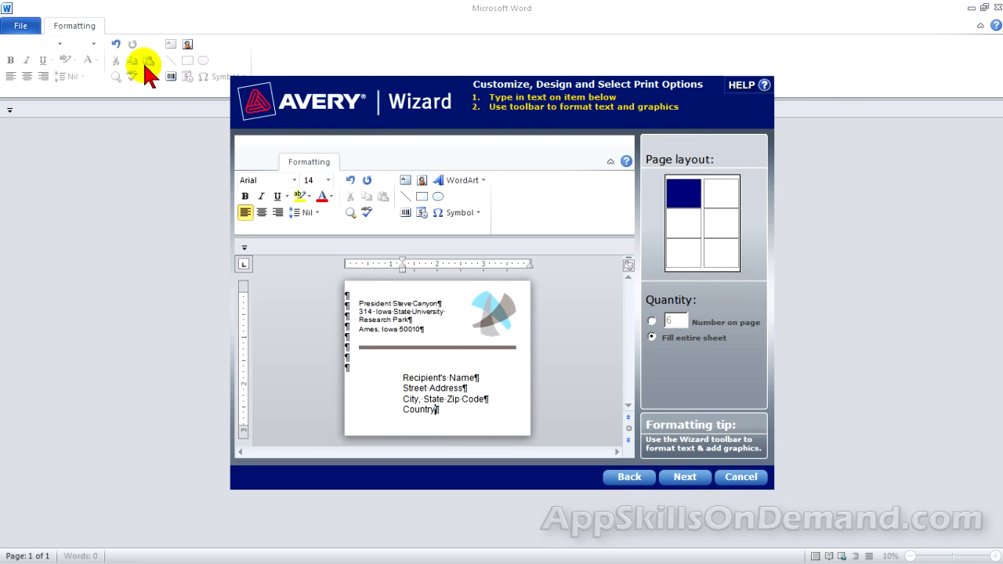
Set the label preview zoom to 100%
{"action": "left_click", "coordinate": [350, 213]}
{"action": "left_click", "coordinate": [382, 209]}
{"action": "left_click", "coordinate": [542, 386]}
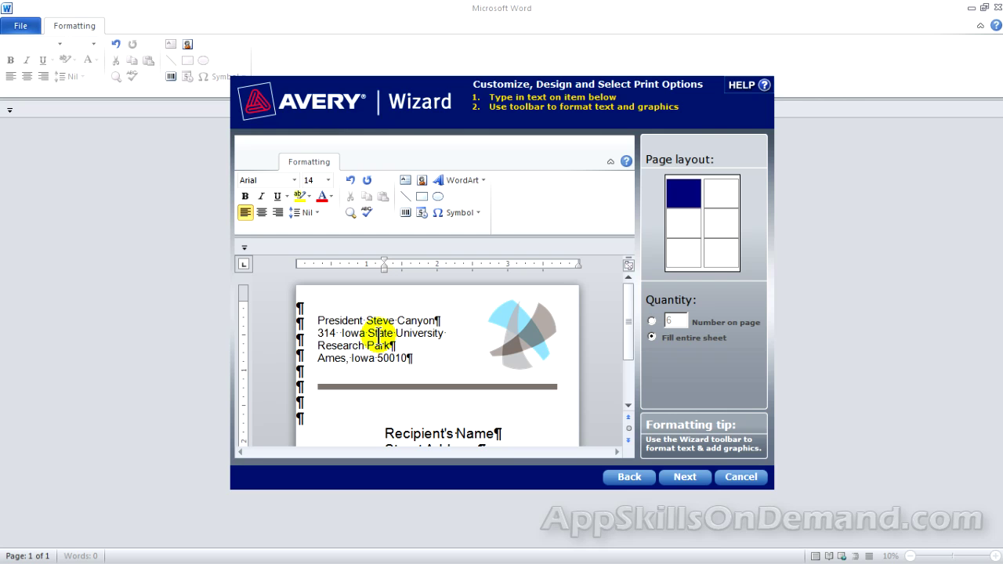
Move the return-address box up to the label top and lengthen it downward
{"action": "left_click", "coordinate": [415, 331]}
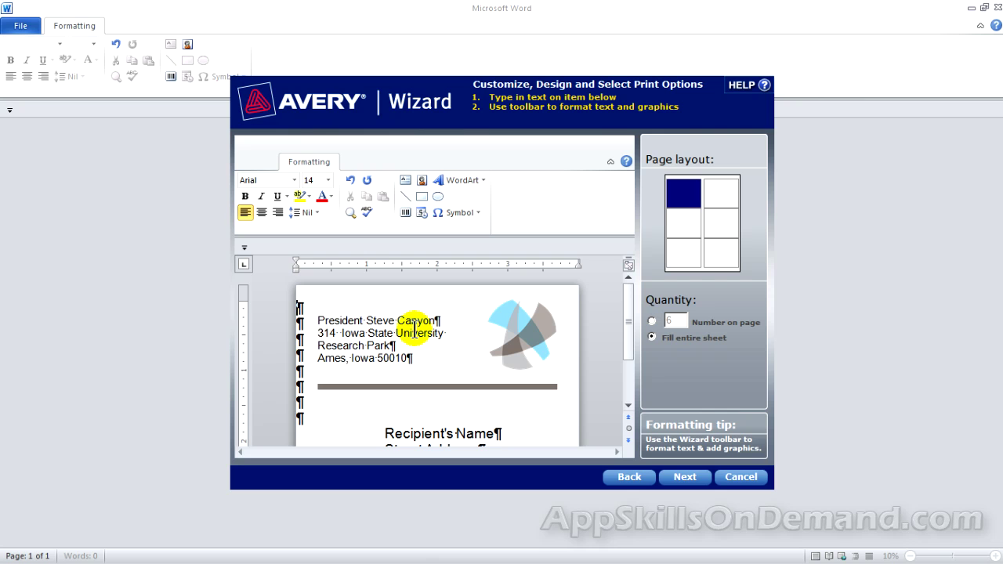
{"action": "left_click", "coordinate": [414, 332]}
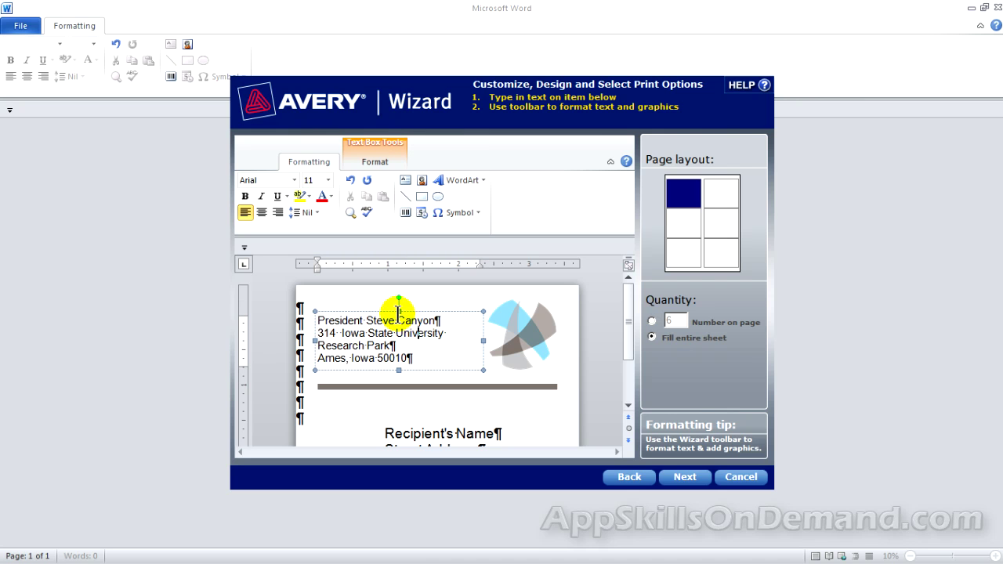
{"action": "left_click_drag", "start_coordinate": [420, 312], "coordinate": [421, 295]}
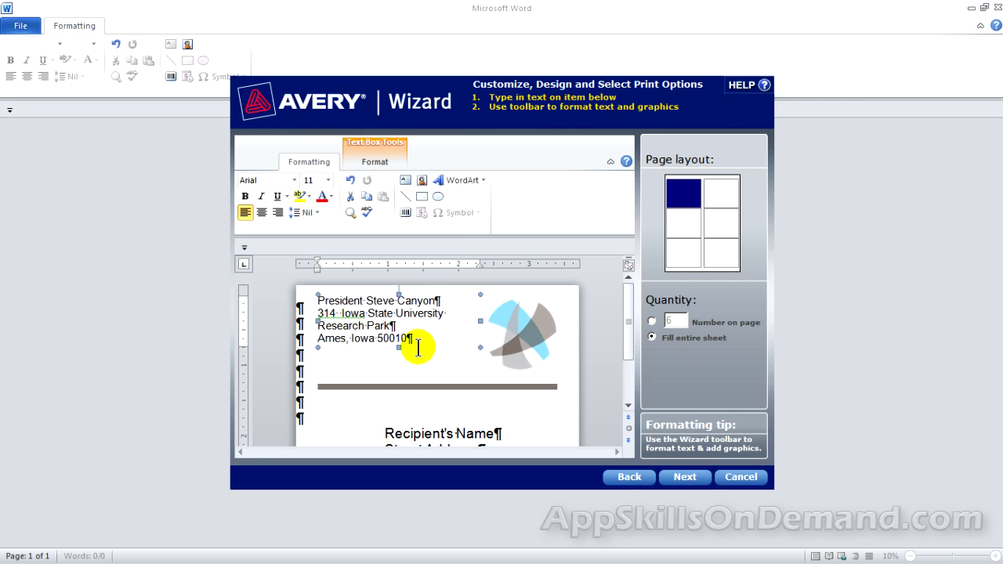
{"action": "left_click_drag", "start_coordinate": [399, 347], "coordinate": [398, 368]}
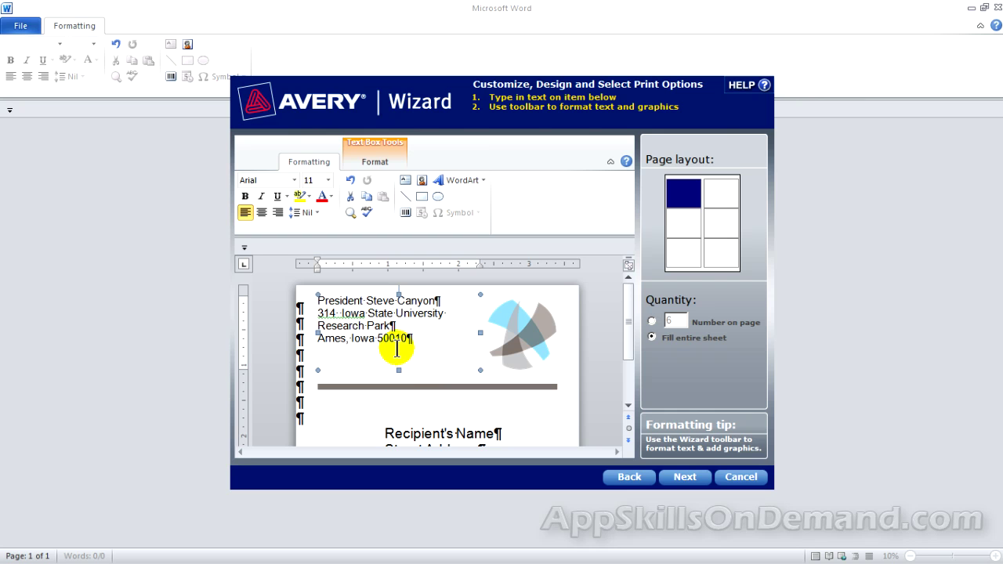
{"action": "left_click_drag", "start_coordinate": [441, 304], "coordinate": [353, 301]}
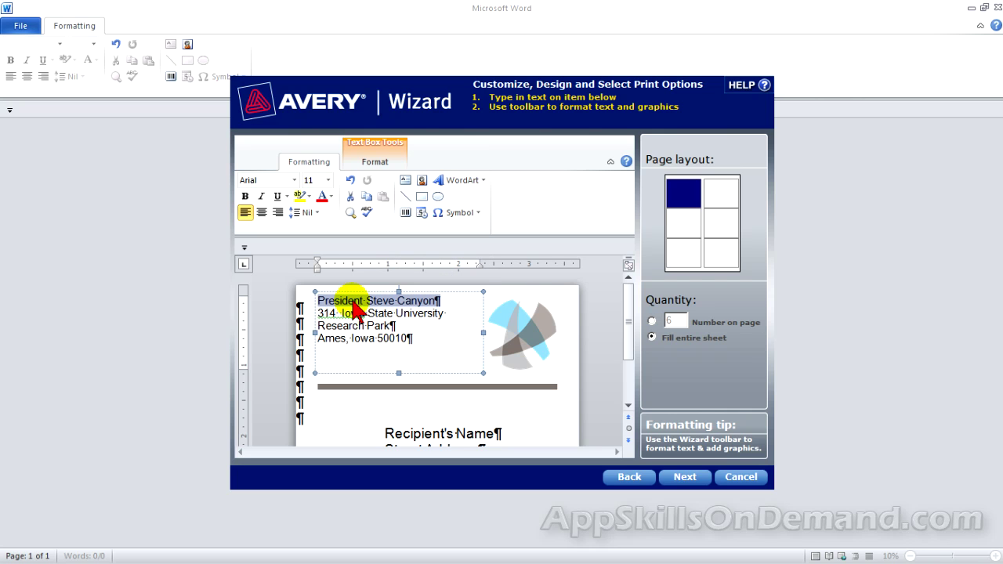
Rewrite the return address as FROM:, App PowerSkills, 314 ISU Research Park, Ames, Iowa 50010
{"action": "type", "text": "FROM"}
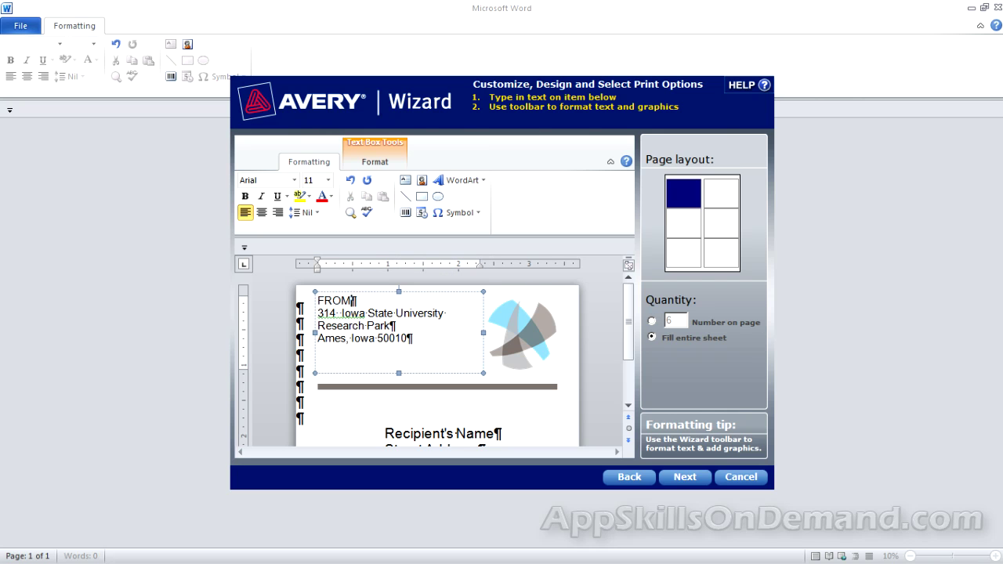
{"action": "type", "text": ":"}
{"action": "key", "text": "Return"}
{"action": "key", "text": "Return"}
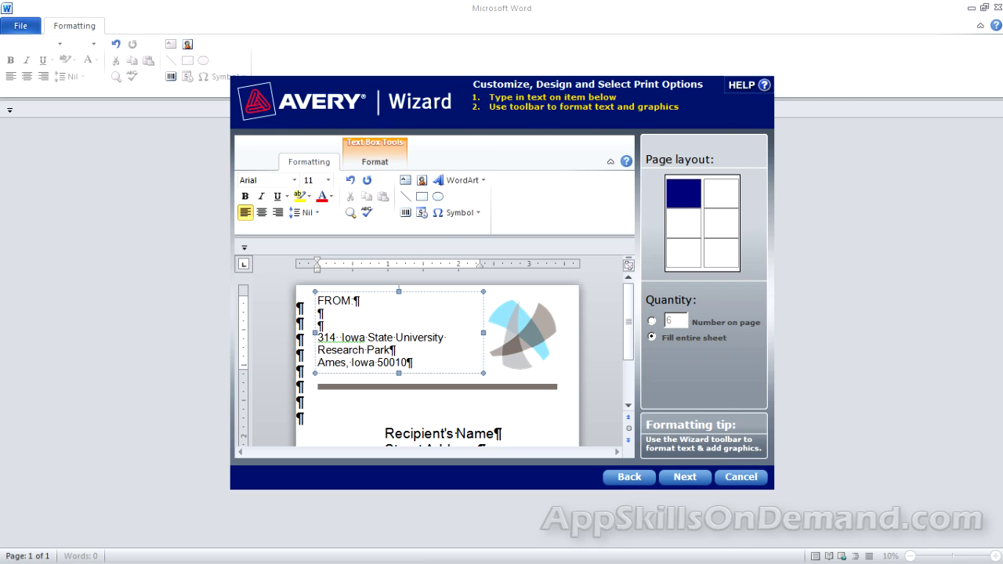
{"action": "type", "text": "App PowerSkills"}
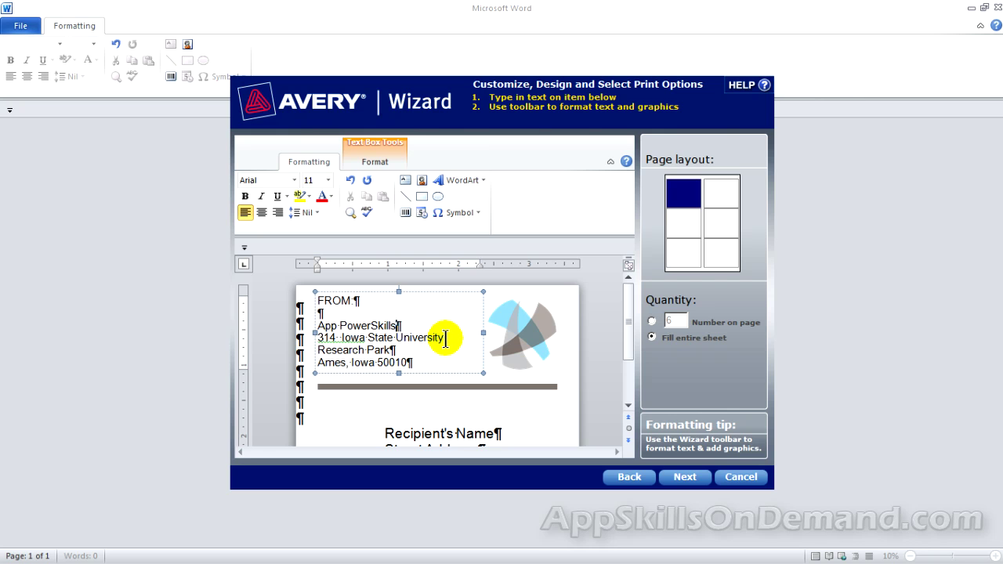
{"action": "left_click_drag", "start_coordinate": [446, 339], "coordinate": [339, 340]}
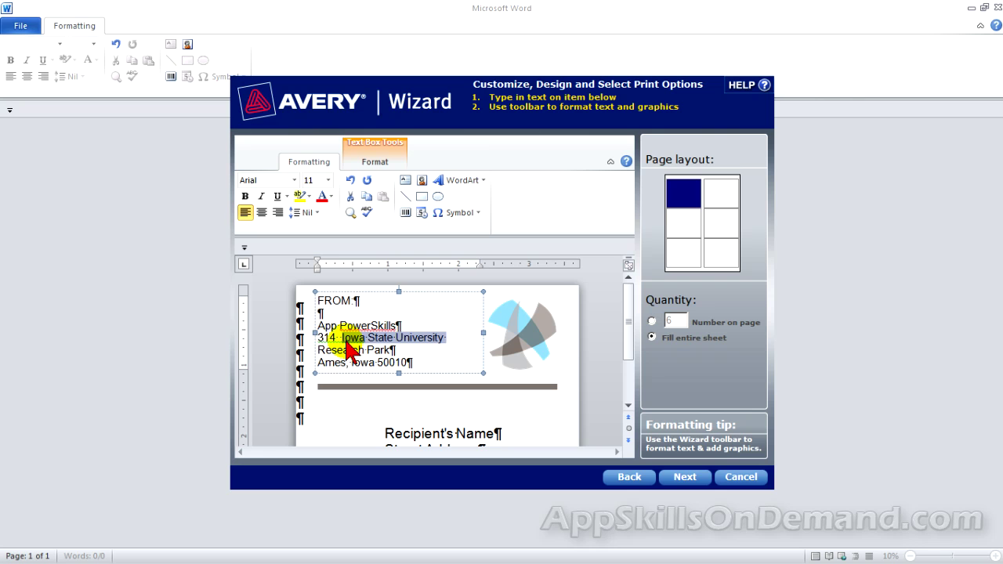
{"action": "key", "text": "Delete"}
{"action": "type", "text": "ISU Research Park"}
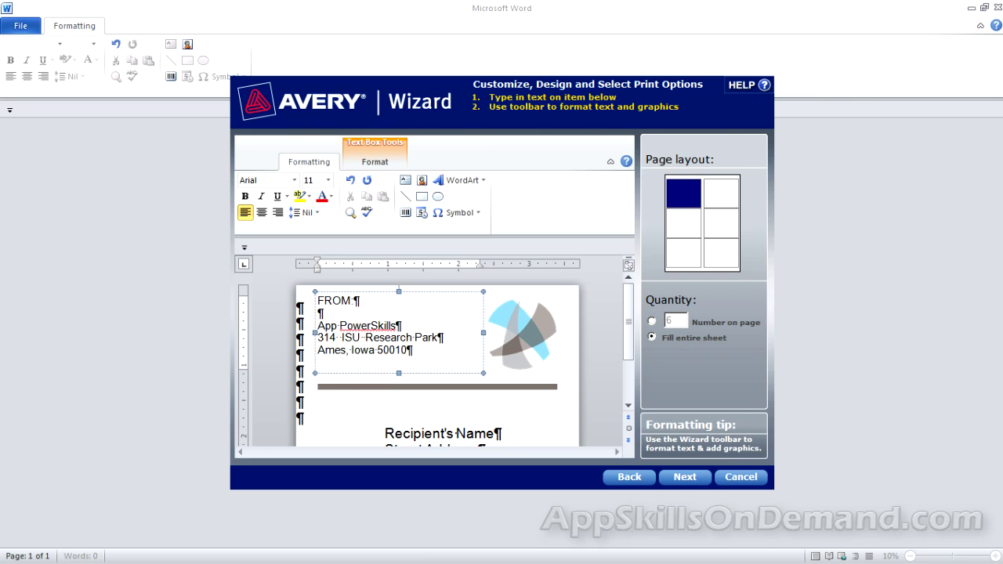
{"action": "left_click", "coordinate": [394, 370]}
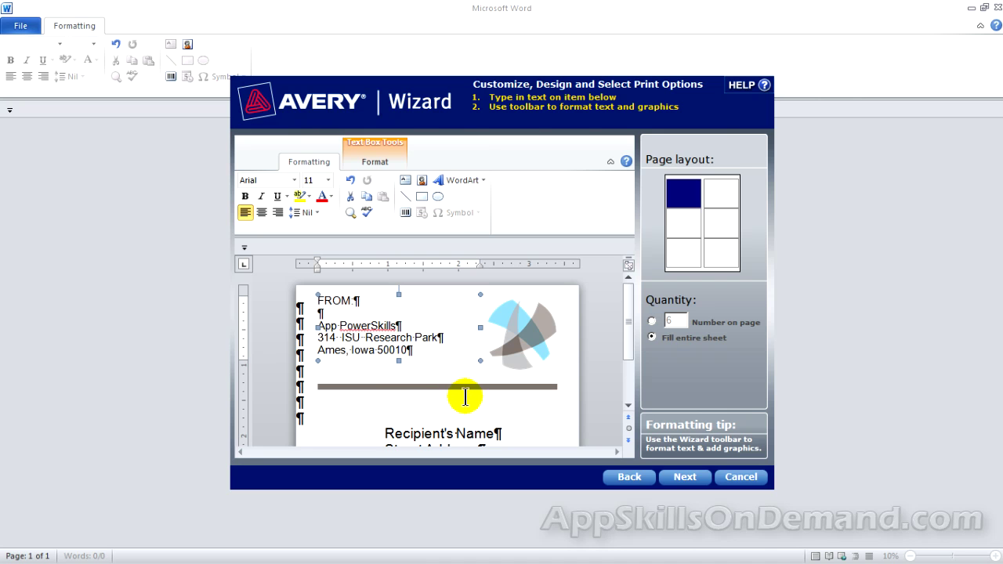
Make the pinwheel logo smaller, nudge it left, and lift the grey divider under the address
{"action": "left_click", "coordinate": [519, 333]}
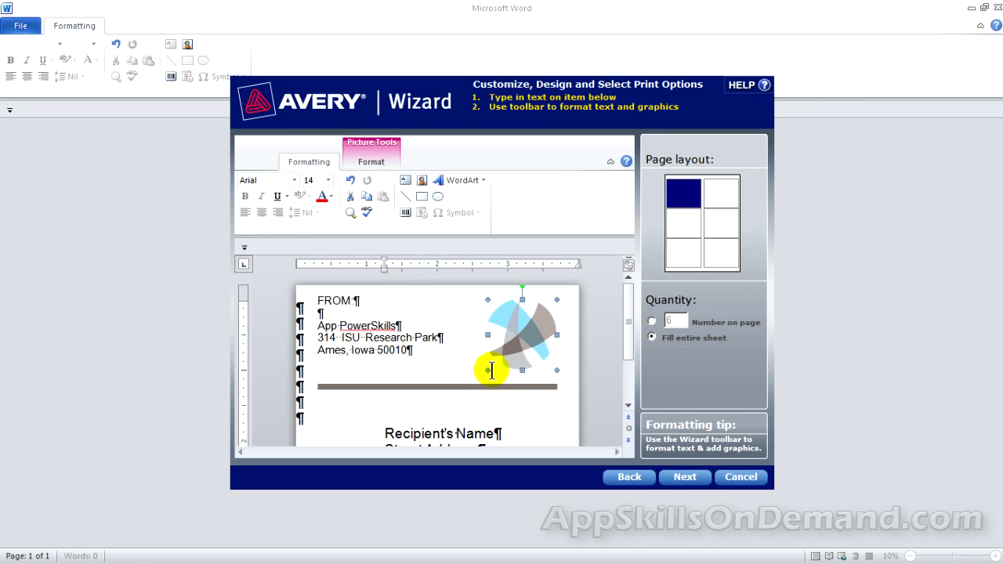
{"action": "left_click_drag", "start_coordinate": [490, 371], "coordinate": [505, 348]}
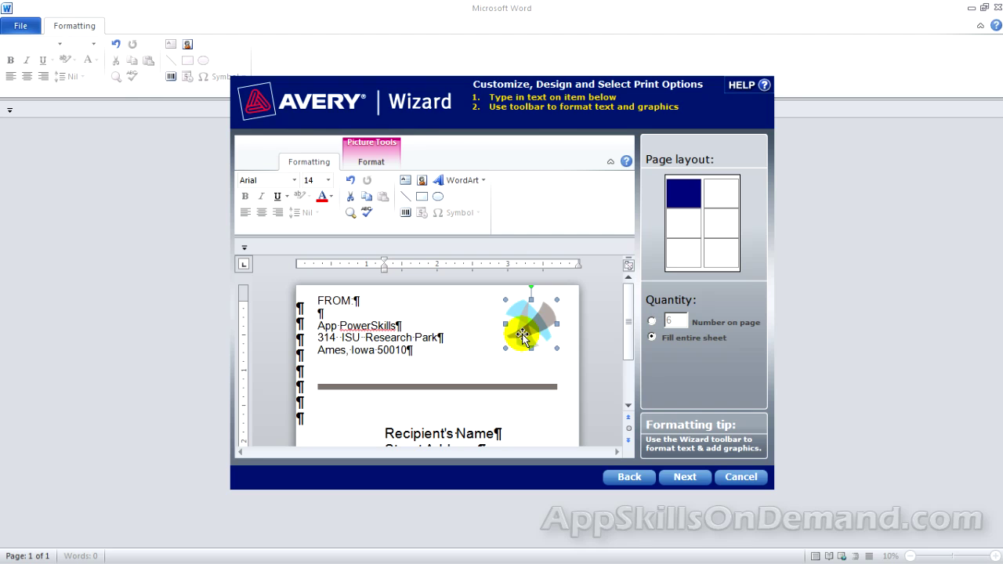
{"action": "key", "text": "ctrl+z"}
{"action": "key", "text": "ctrl+z"}
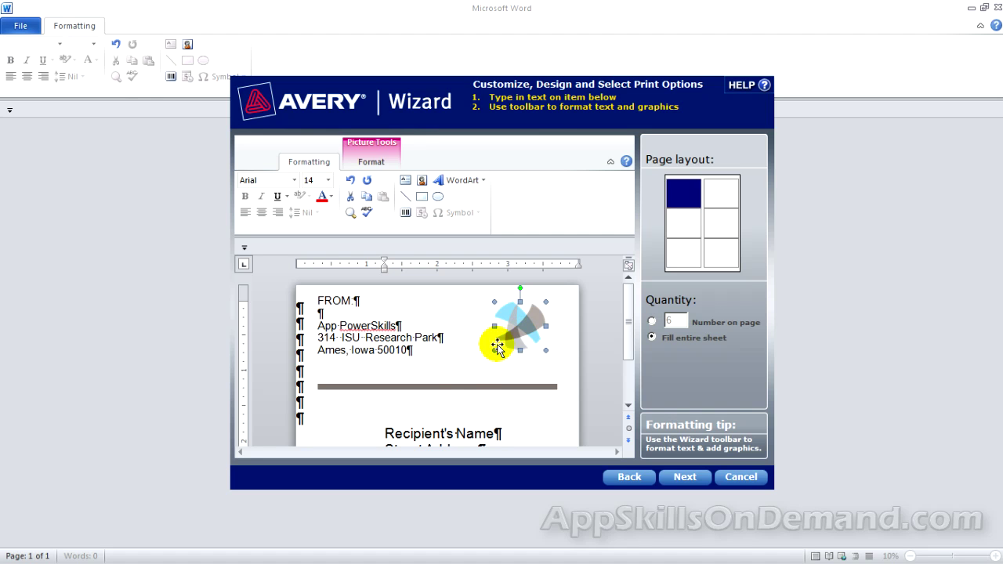
{"action": "left_click_drag", "start_coordinate": [458, 389], "coordinate": [454, 363]}
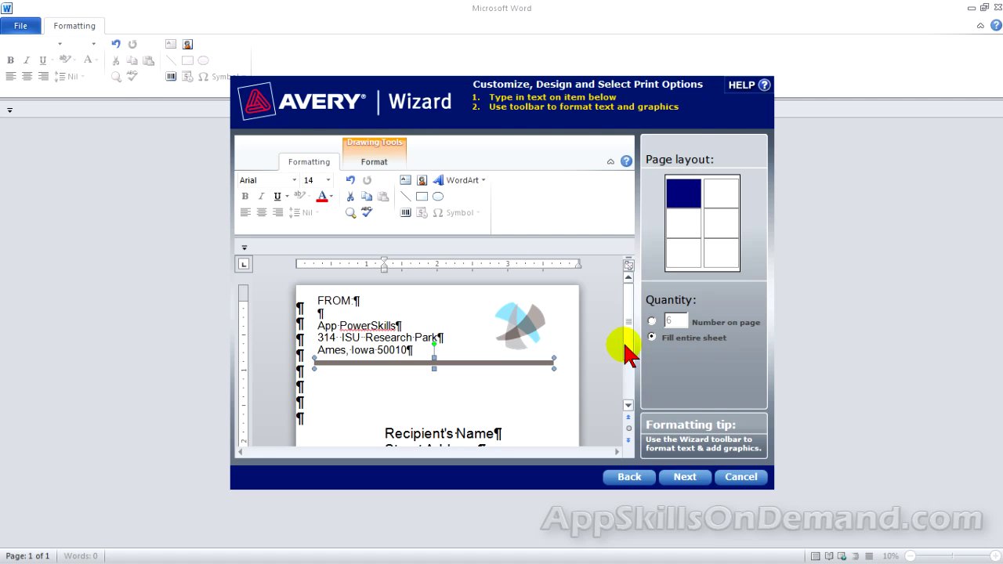
Add a bold TO: heading below the divider, indented to line up with FROM
{"action": "left_click_drag", "start_coordinate": [625, 346], "coordinate": [626, 352]}
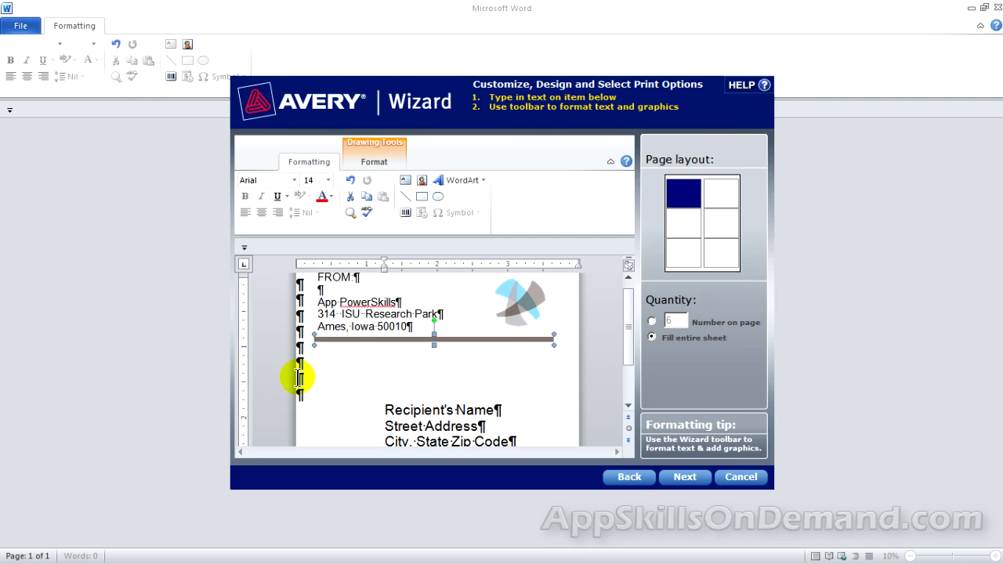
{"action": "left_click", "coordinate": [347, 408]}
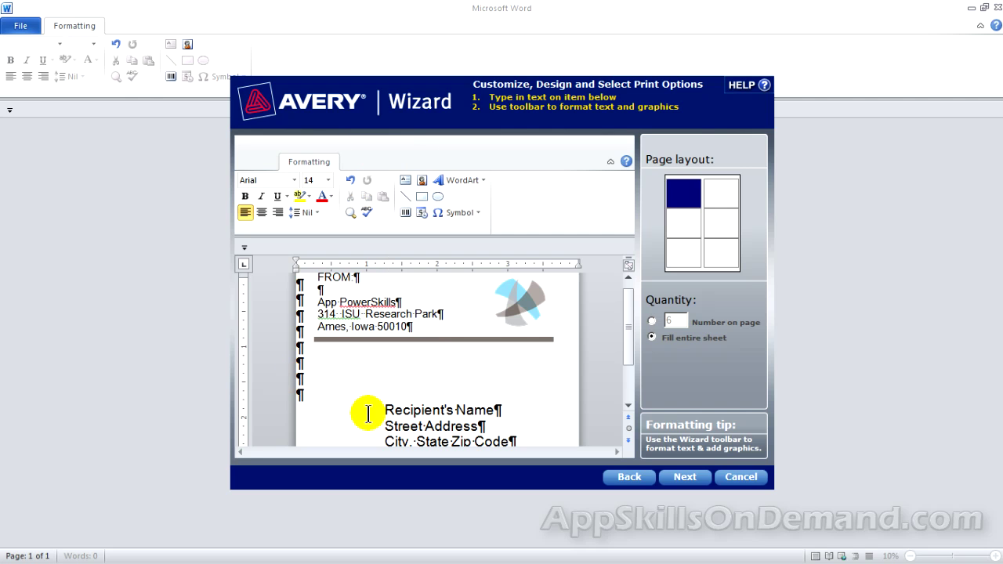
{"action": "left_click", "coordinate": [244, 196]}
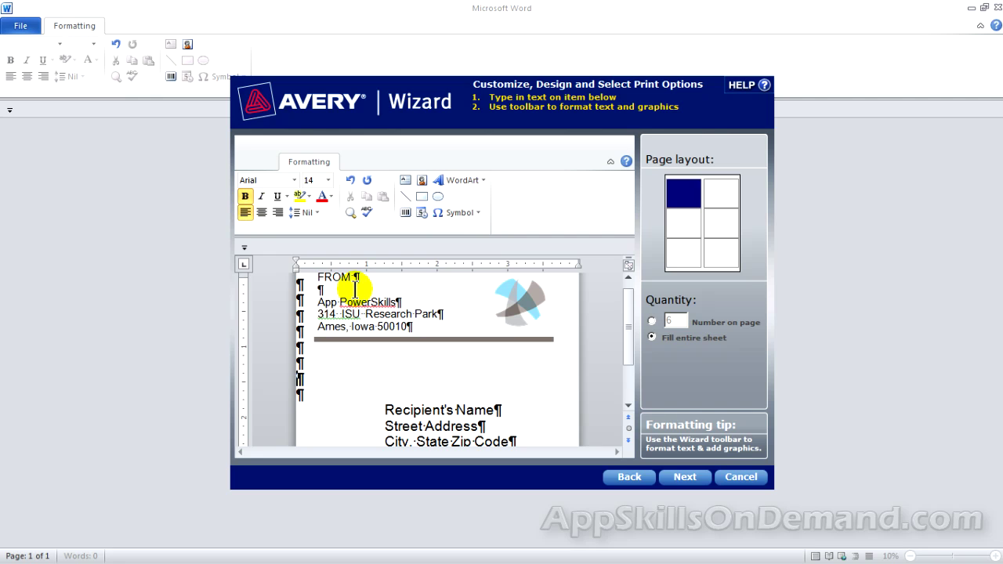
{"action": "type", "text": "TO:"}
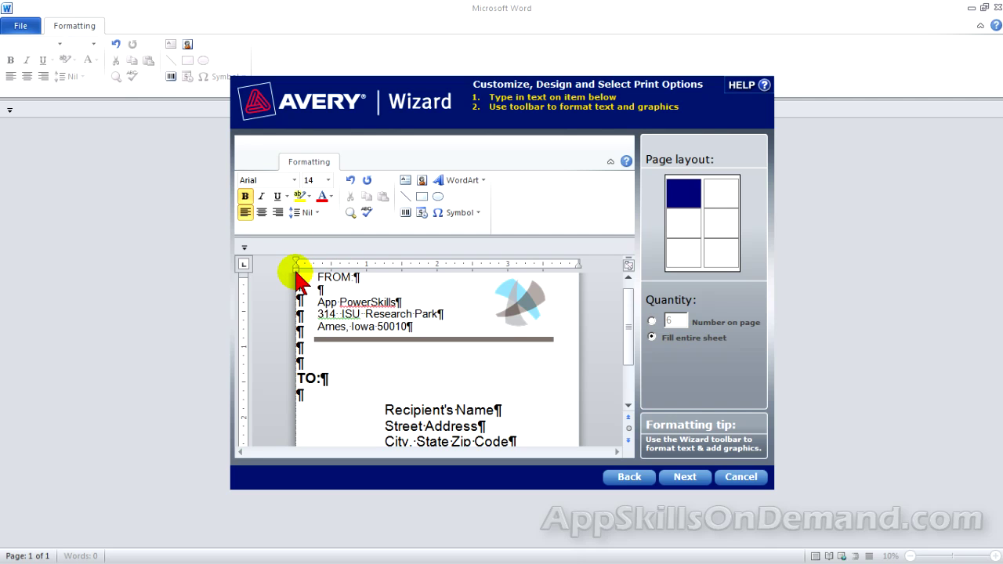
{"action": "mouse_move", "coordinate": [296, 270]}
{"action": "left_mouse_down"}
{"action": "mouse_move", "coordinate": [327, 274]}
{"action": "mouse_move", "coordinate": [317, 275]}
{"action": "left_mouse_up"}
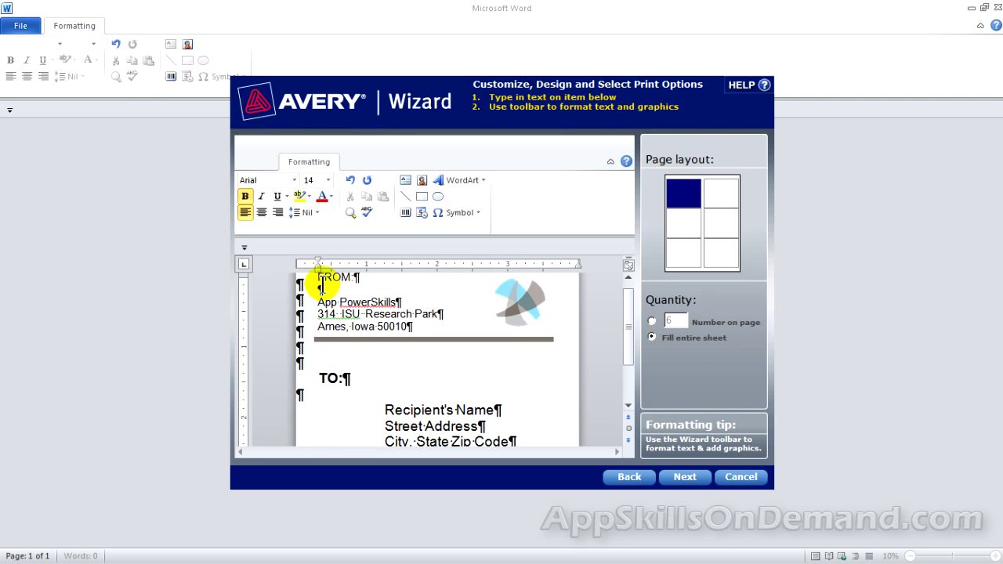
Delete the Country line and the empty line left after the recipient address
{"action": "left_click_drag", "start_coordinate": [628, 352], "coordinate": [626, 376]}
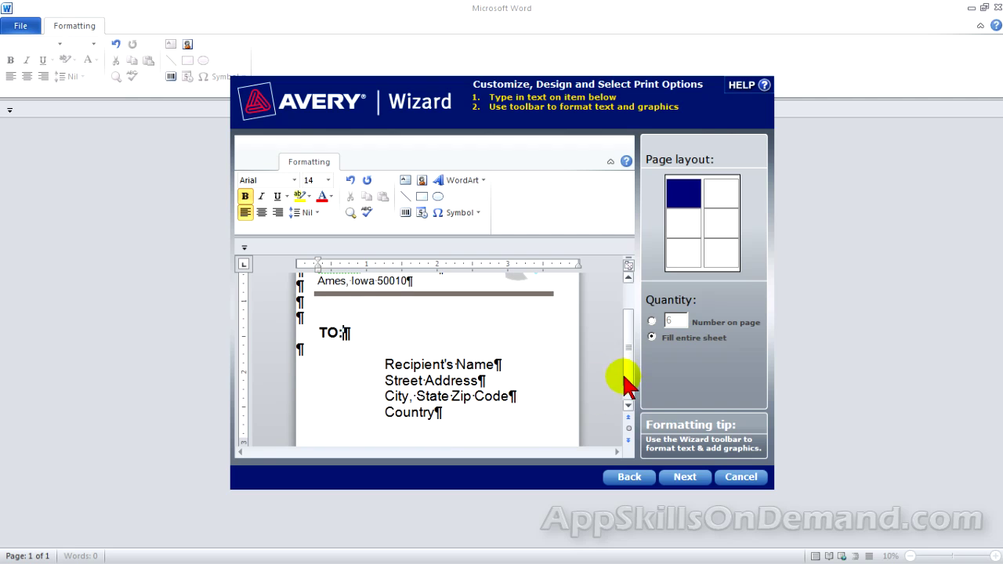
{"action": "double_click", "coordinate": [414, 414]}
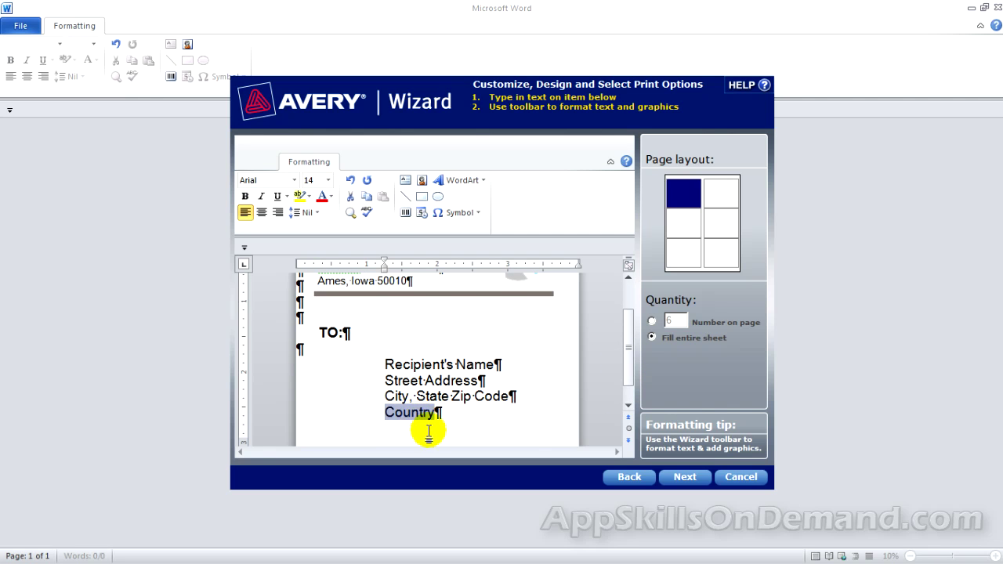
{"action": "key", "text": "BackSpace"}
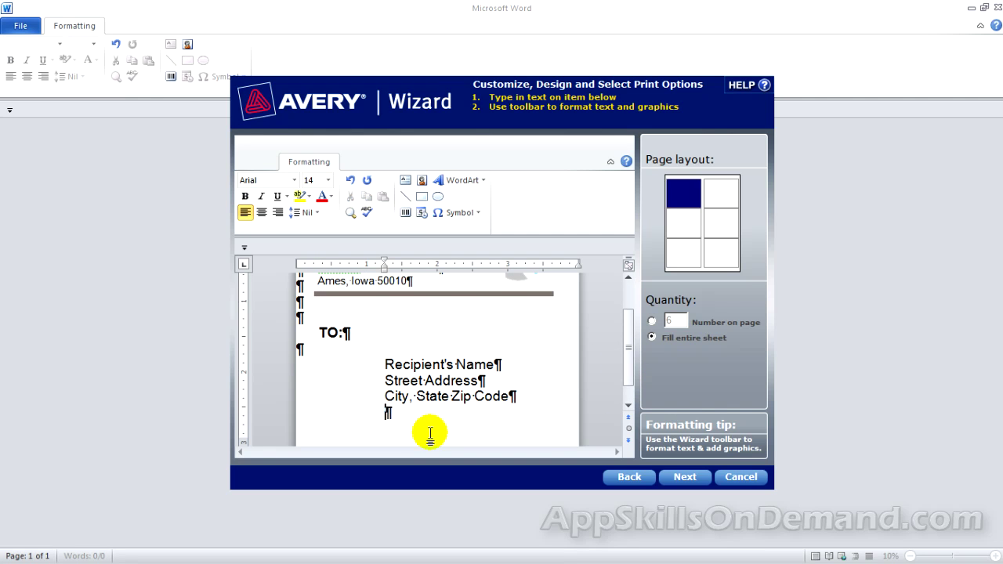
{"action": "key", "text": "BackSpace"}
{"action": "key", "text": "BackSpace"}
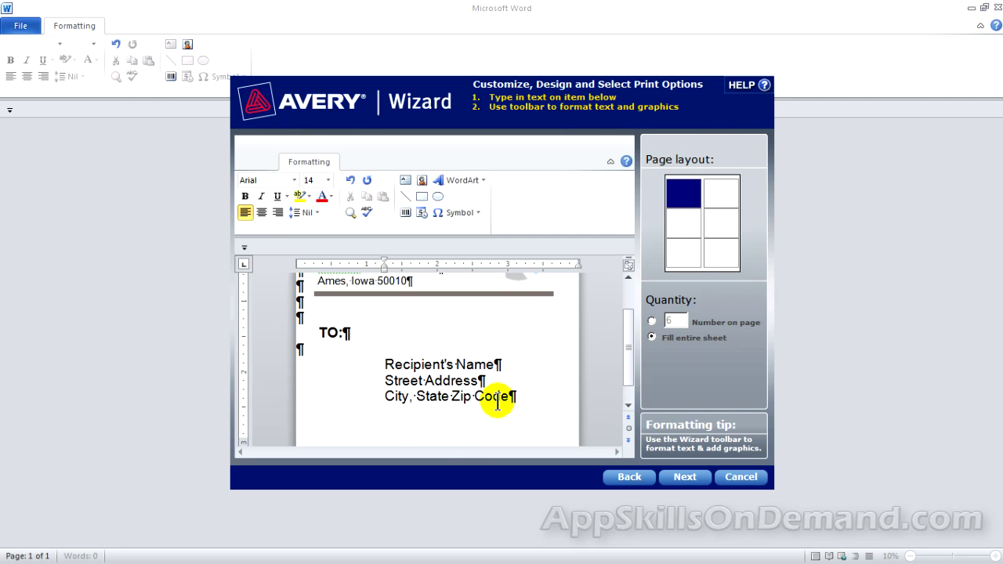
Bold the three recipient address lines and reduce their left indent
{"action": "left_click_drag", "start_coordinate": [507, 398], "coordinate": [396, 365]}
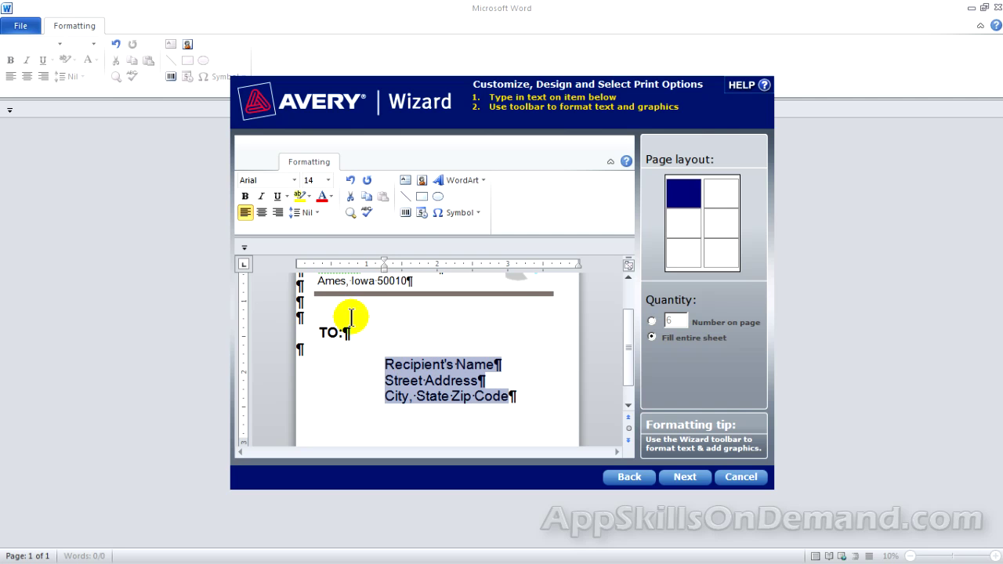
{"action": "left_click", "coordinate": [245, 196]}
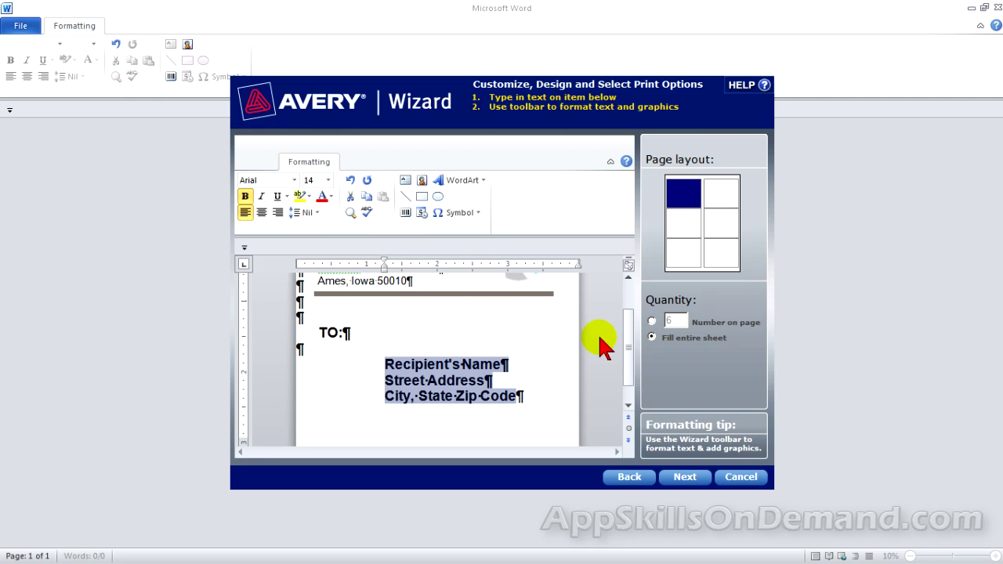
{"action": "left_click_drag", "start_coordinate": [633, 331], "coordinate": [633, 356]}
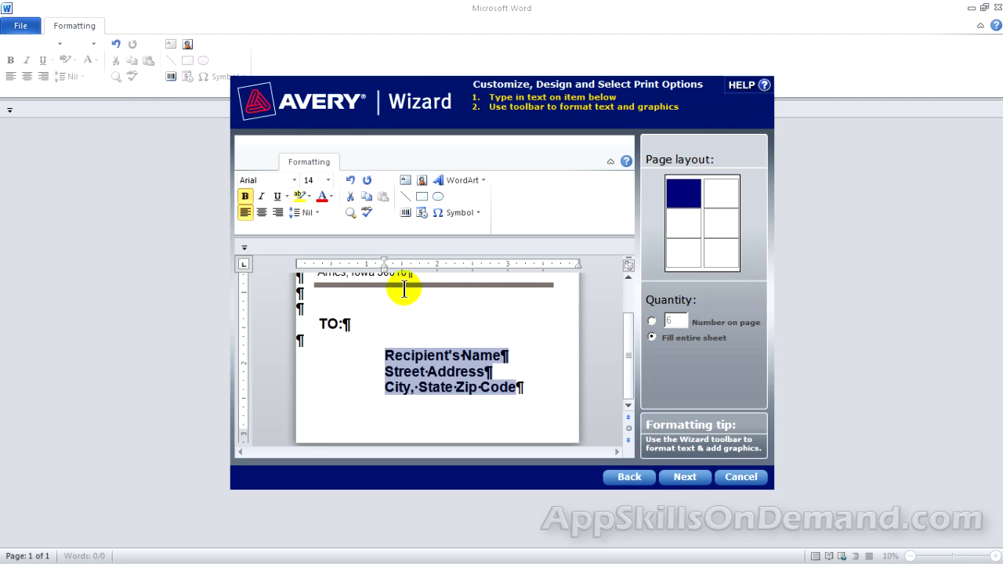
{"action": "left_click_drag", "start_coordinate": [384, 266], "coordinate": [342, 275]}
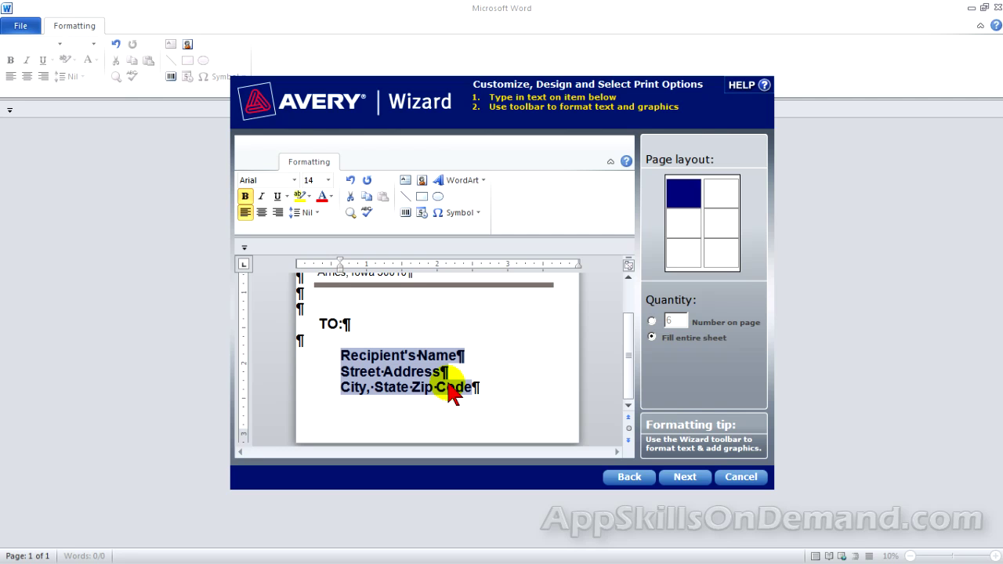
Finish the wizard and review the six-label sheet at 100% in Print Preview
{"action": "left_click", "coordinate": [687, 478]}
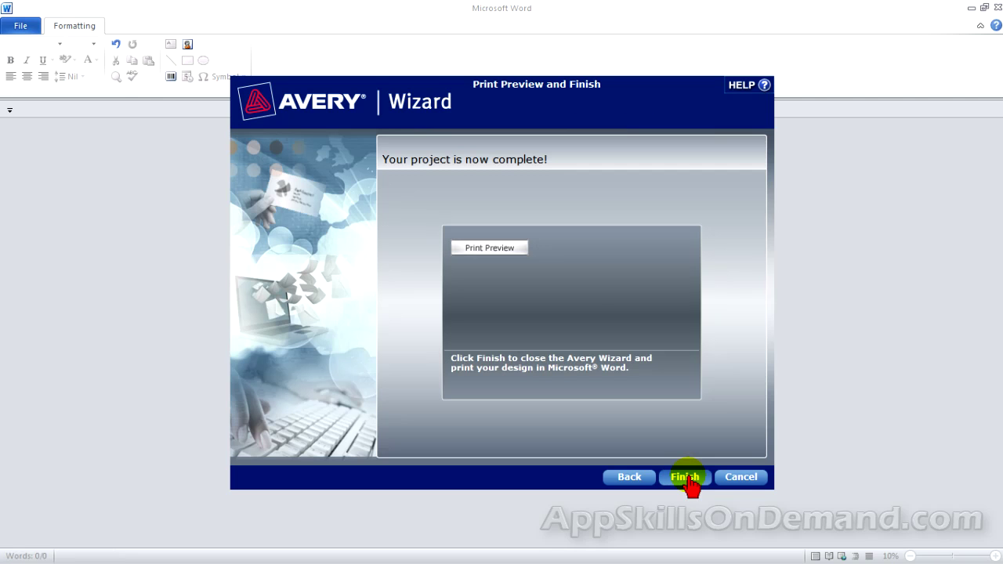
{"action": "left_click", "coordinate": [520, 250]}
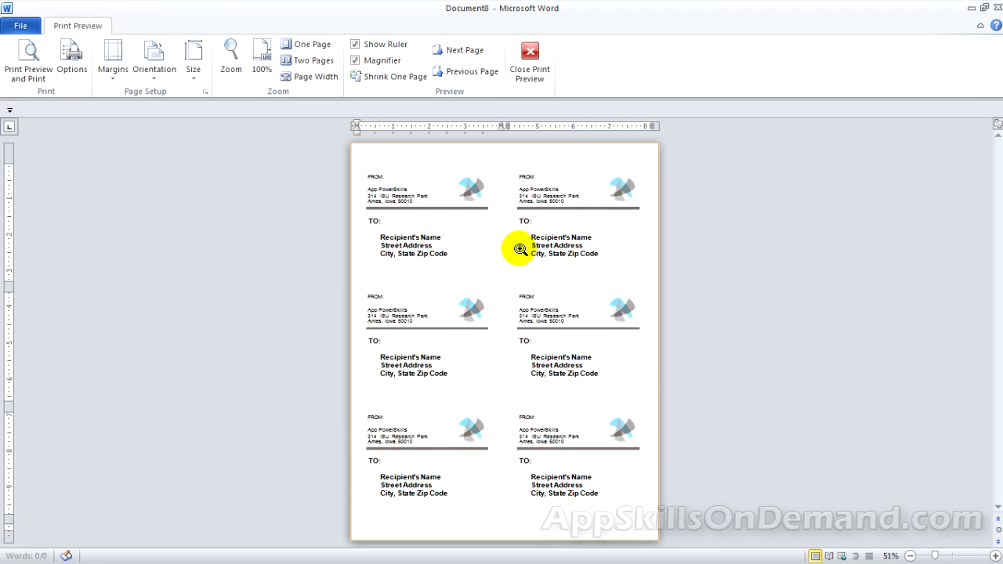
{"action": "left_click", "coordinate": [260, 70]}
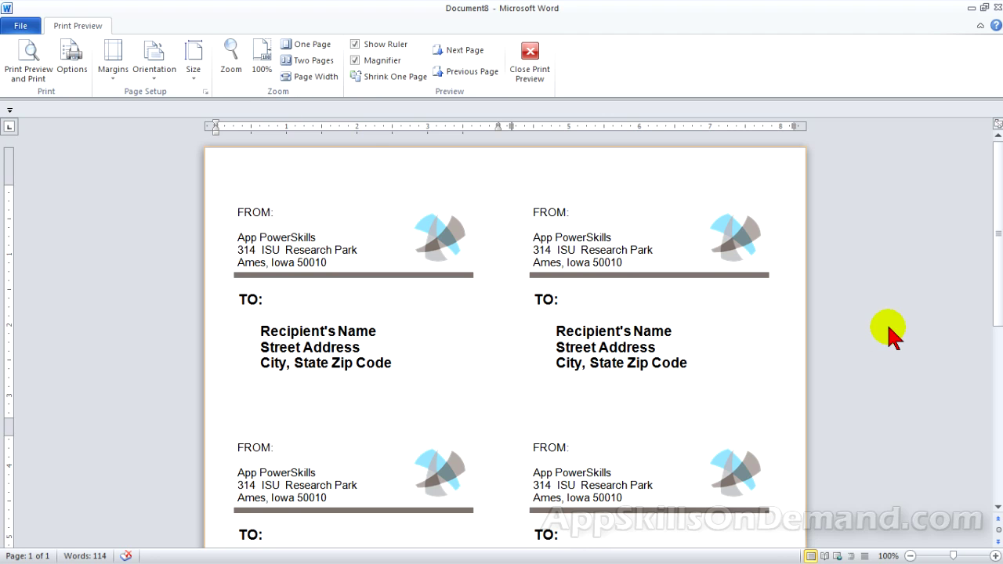
{"action": "scroll", "coordinate": [892, 336], "scroll_direction": "down", "scroll_amount": 6}
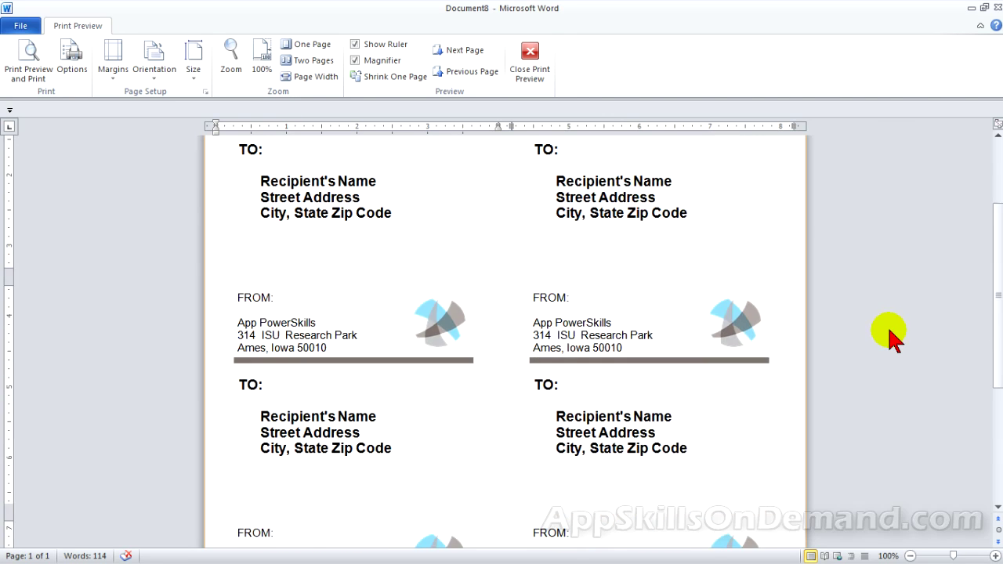
{"action": "scroll", "coordinate": [892, 336], "scroll_direction": "down", "scroll_amount": 1}
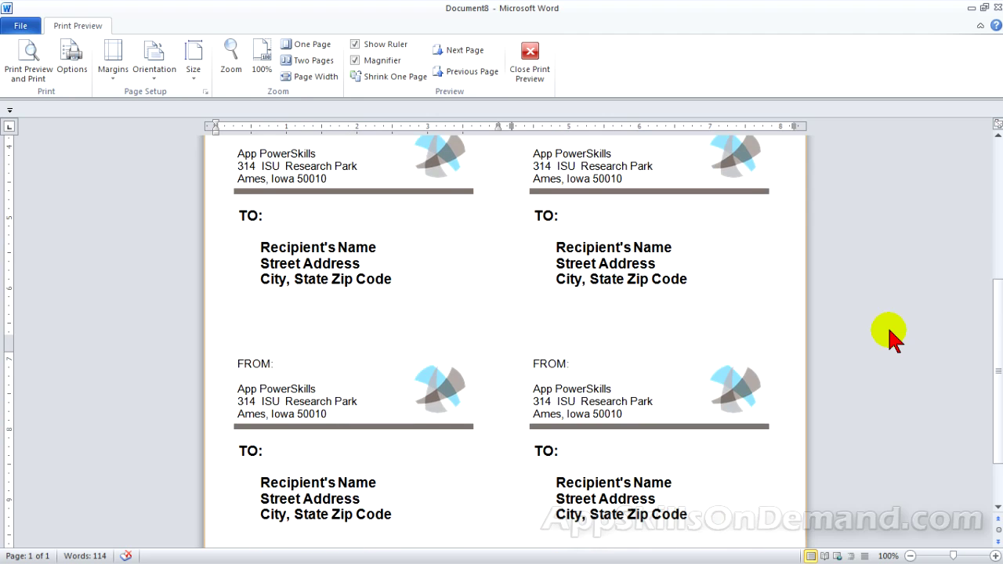
{"action": "scroll", "coordinate": [892, 335], "scroll_direction": "down", "scroll_amount": 3}
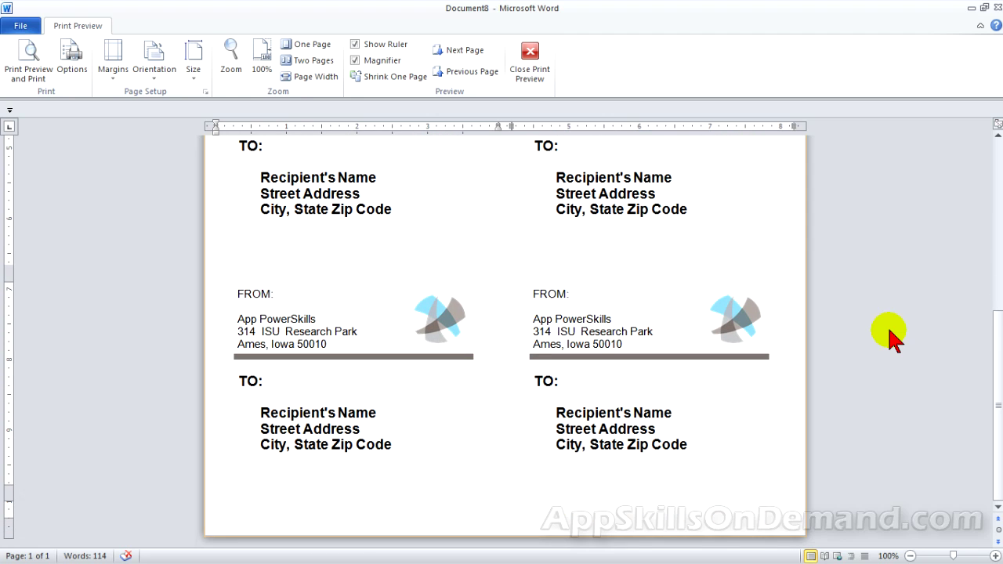
{"action": "scroll", "coordinate": [892, 336], "scroll_direction": "up", "scroll_amount": 10}
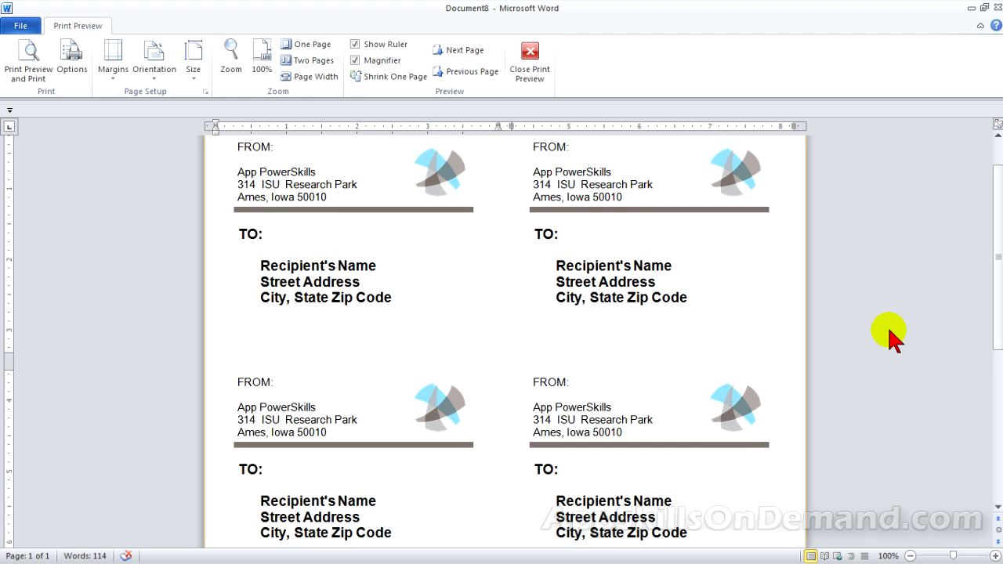
{"action": "scroll", "coordinate": [892, 336], "scroll_direction": "up", "scroll_amount": 3}
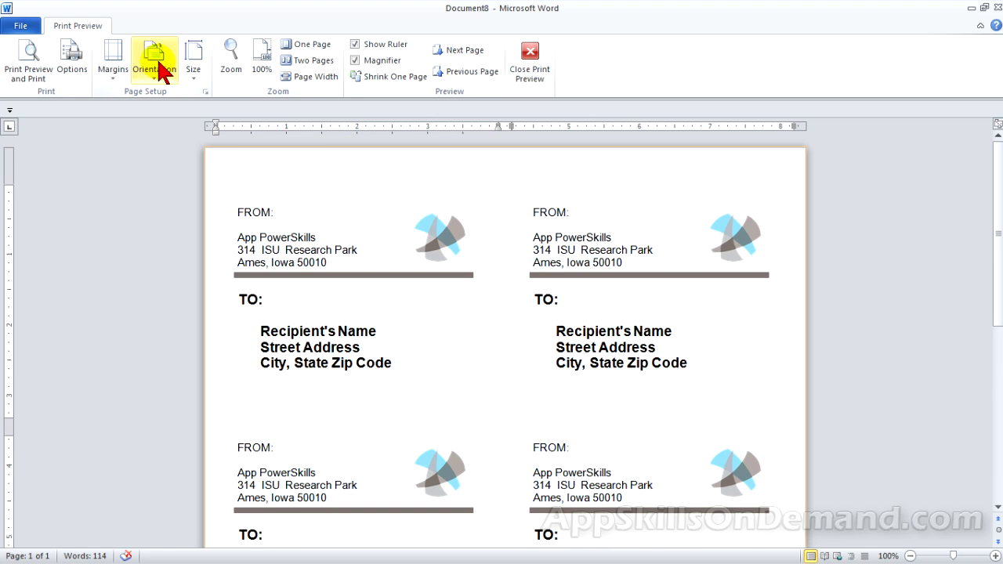
{"action": "left_click", "coordinate": [19, 28]}
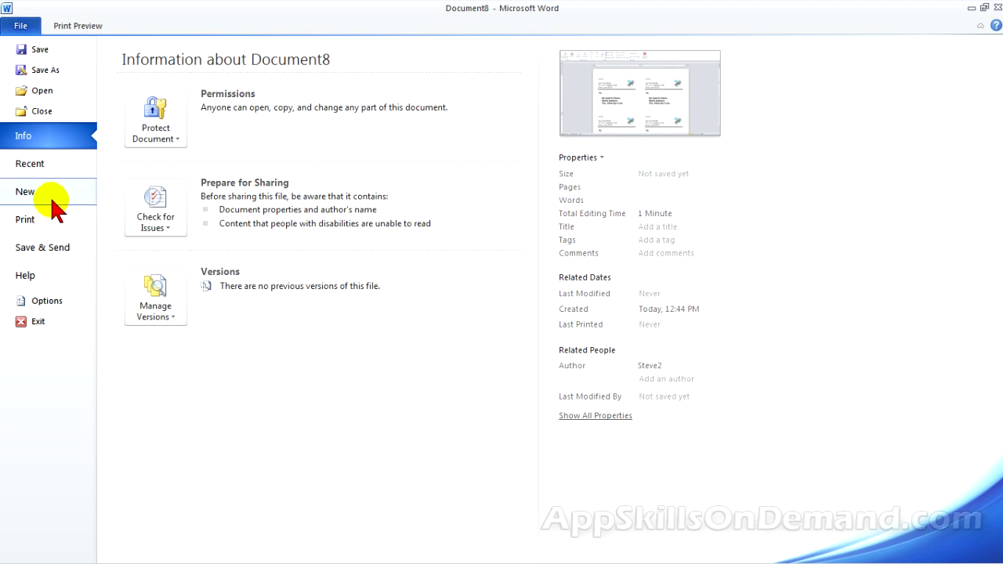
Save the label sheet as 'Avery 8164 shipping labels' inside the Avery Labels folder
{"action": "left_click", "coordinate": [30, 70]}
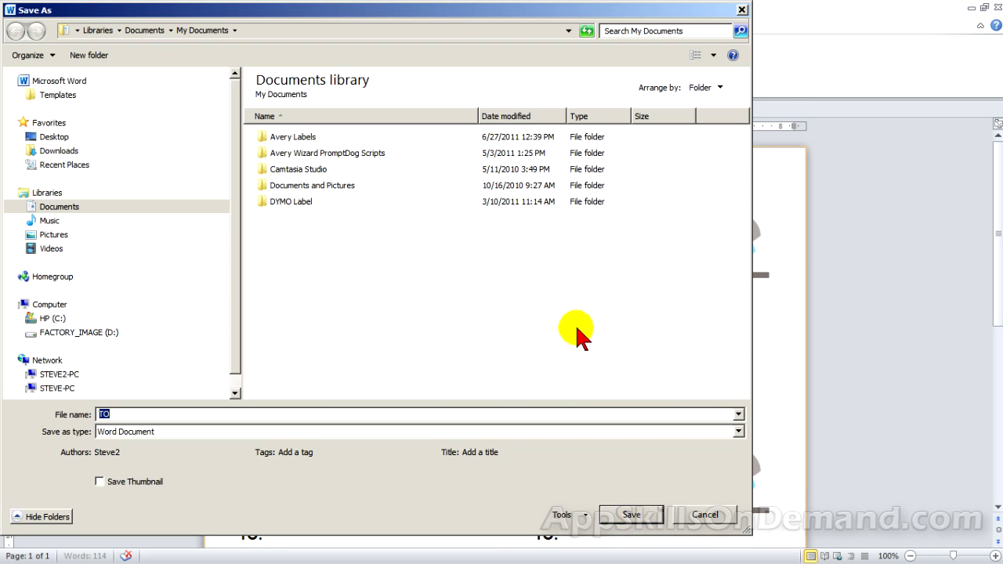
{"action": "double_click", "coordinate": [293, 138]}
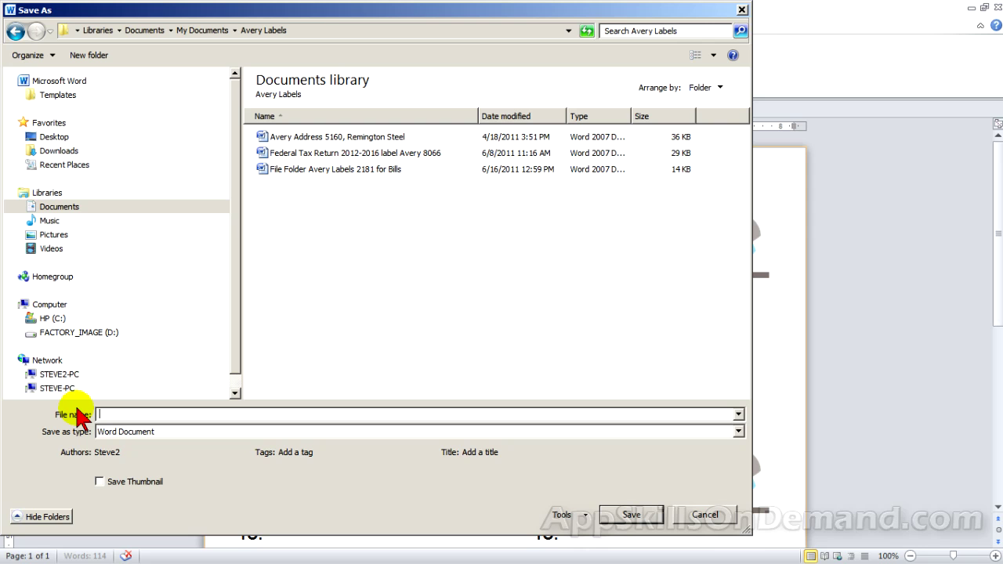
{"action": "type", "text": "A"}
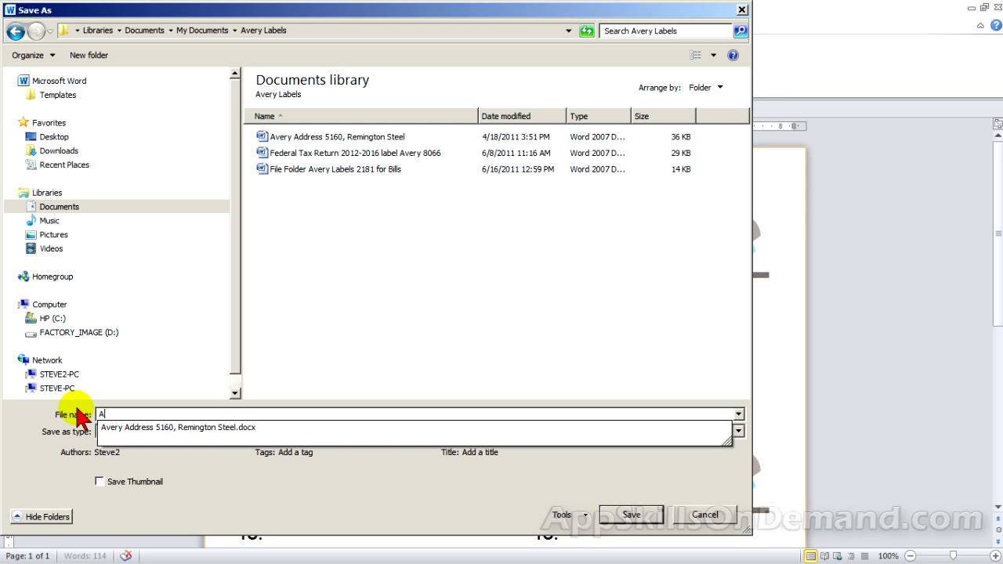
{"action": "type", "text": "very "}
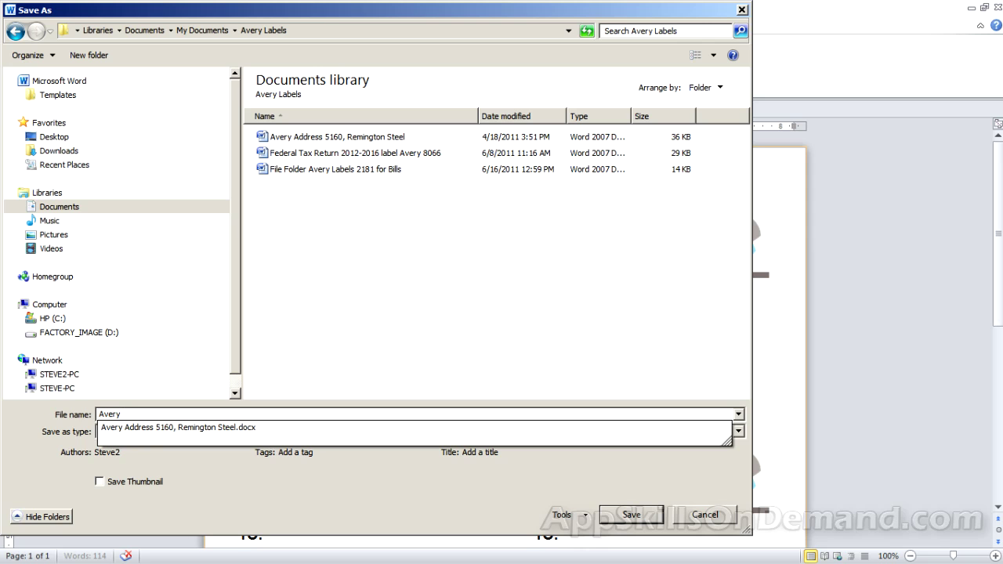
{"action": "type", "text": "81"}
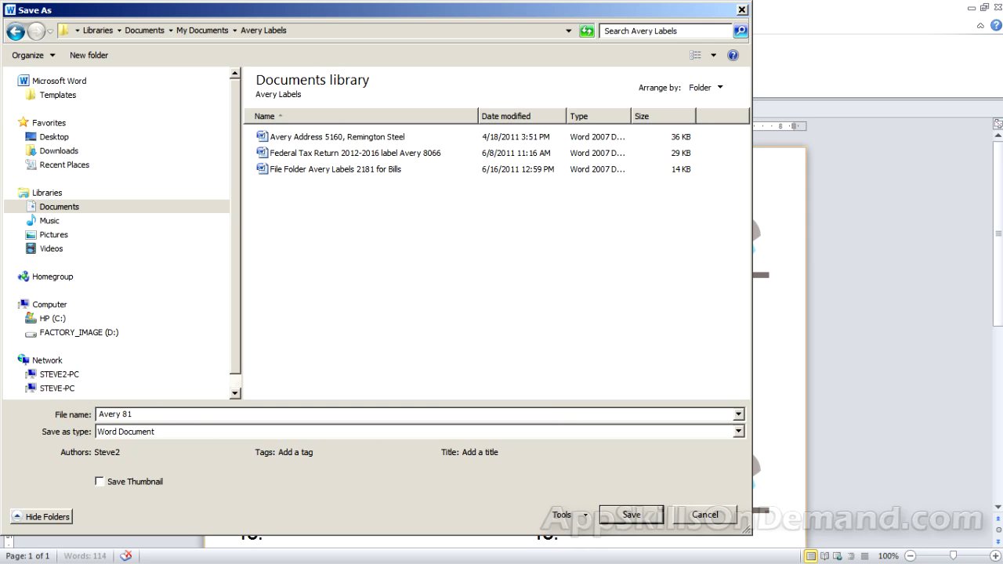
{"action": "type", "text": "64 shipping labels"}
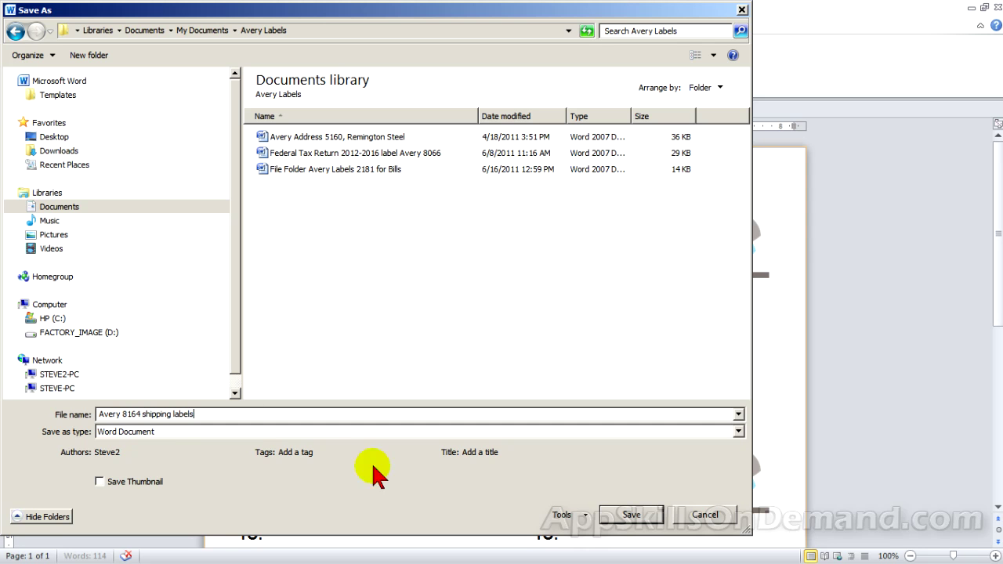
{"action": "left_click", "coordinate": [632, 516]}
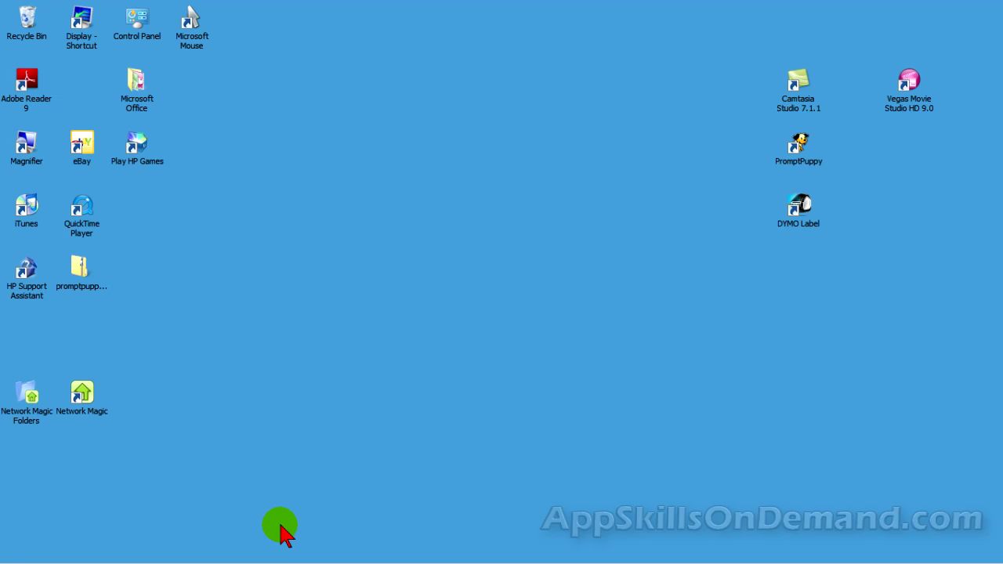
In Windows Explorer, browse Documents > Avery Labels and open 'Avery 8164 shipping labels'
{"action": "mouse_move", "coordinate": [259, 556]}
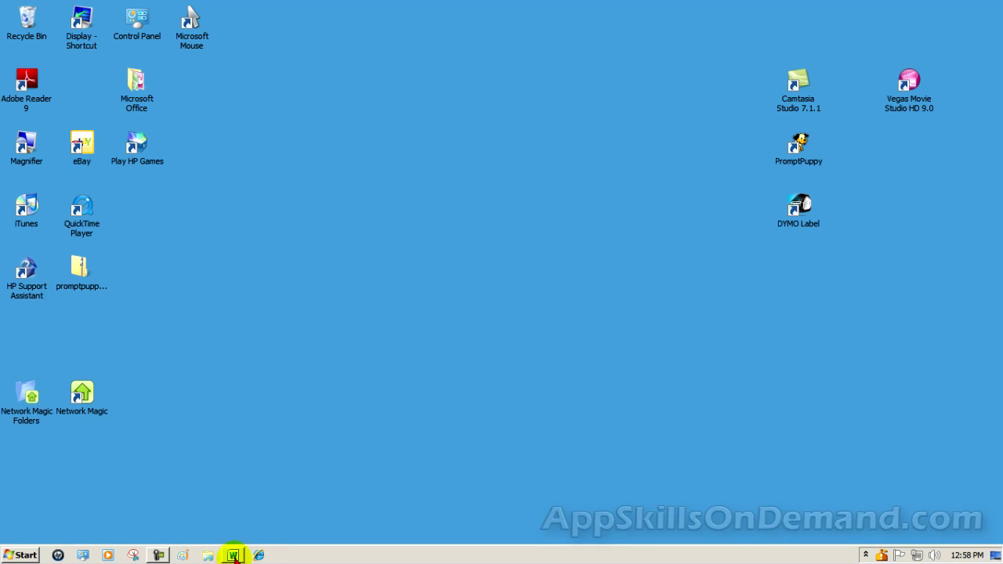
{"action": "left_click", "coordinate": [208, 556]}
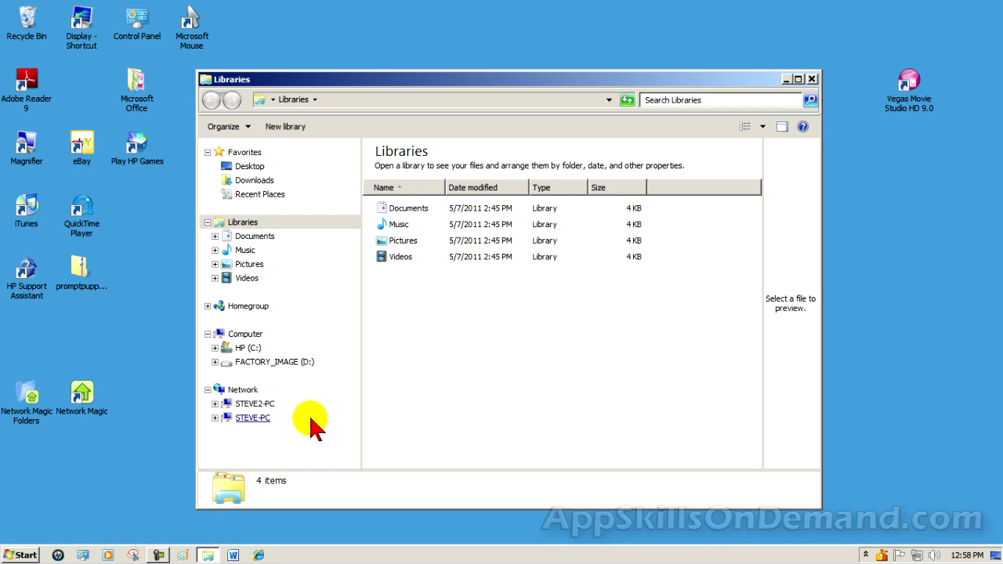
{"action": "double_click", "coordinate": [394, 215]}
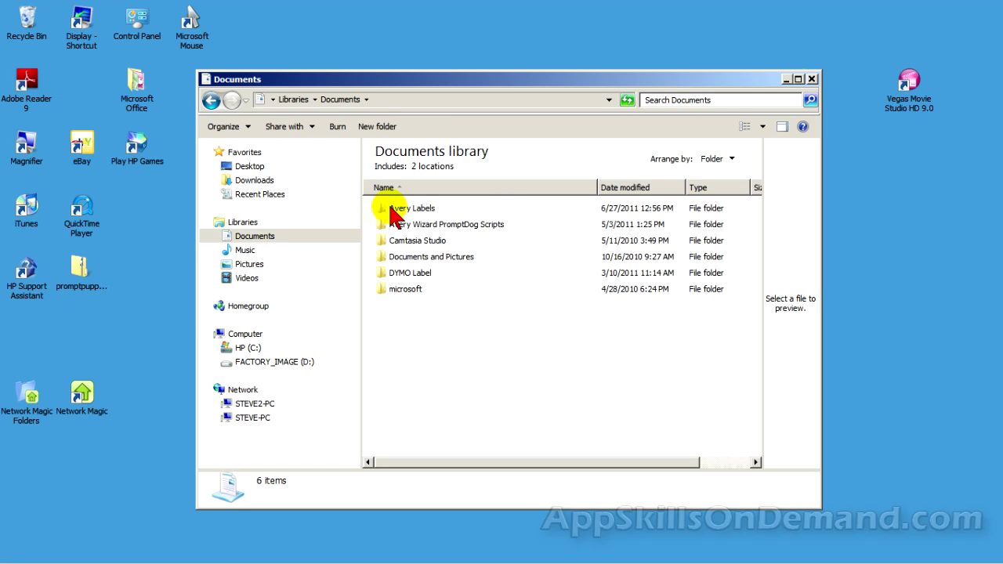
{"action": "double_click", "coordinate": [388, 212]}
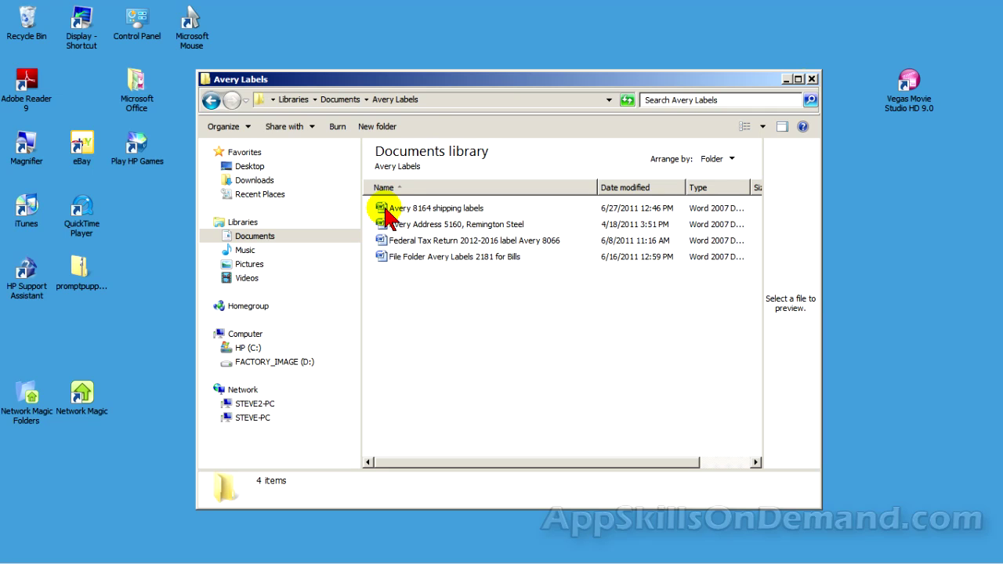
{"action": "left_click", "coordinate": [383, 214]}
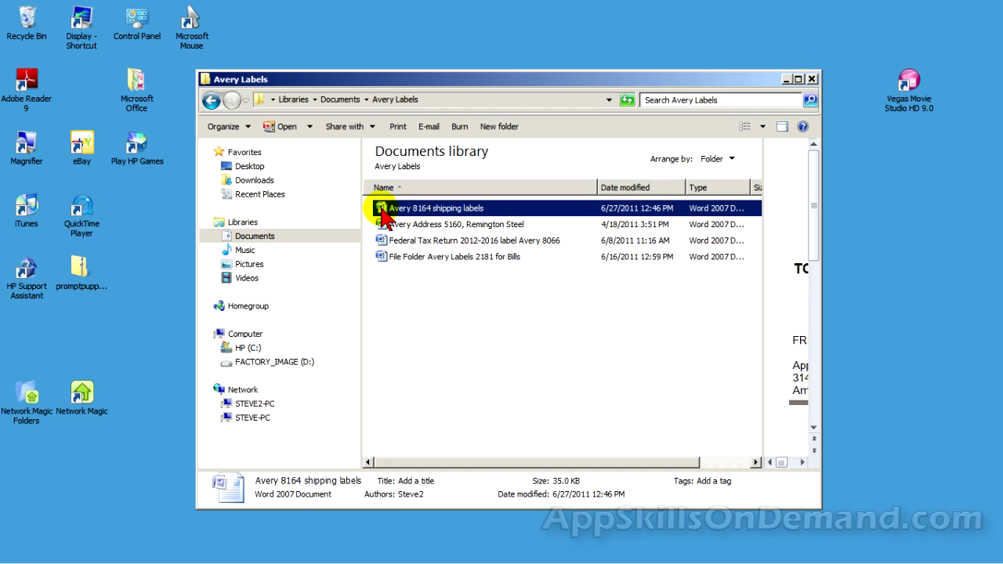
{"action": "double_click", "coordinate": [383, 212]}
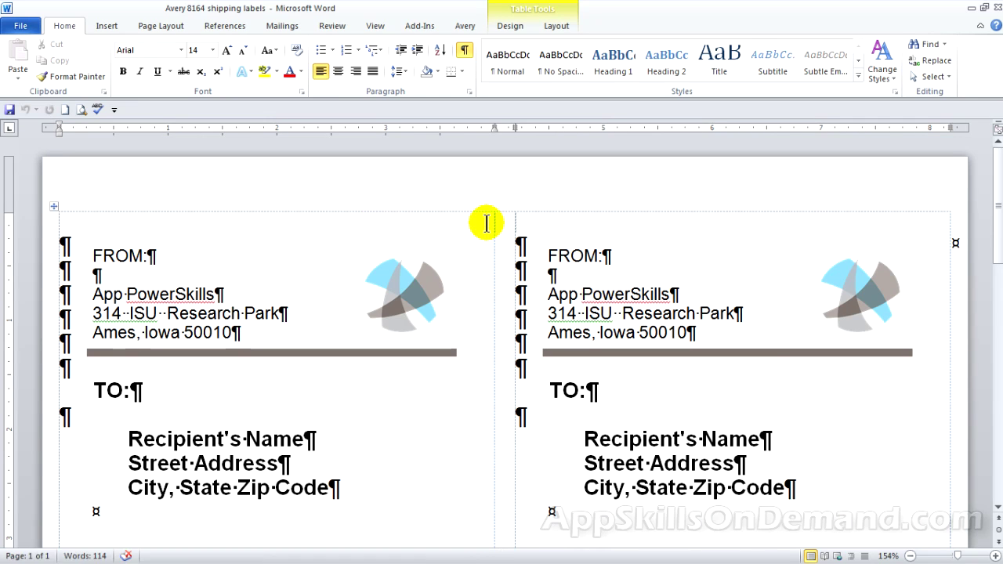
Clear the contents of all three labels in the right column
{"action": "mouse_move", "coordinate": [951, 548]}
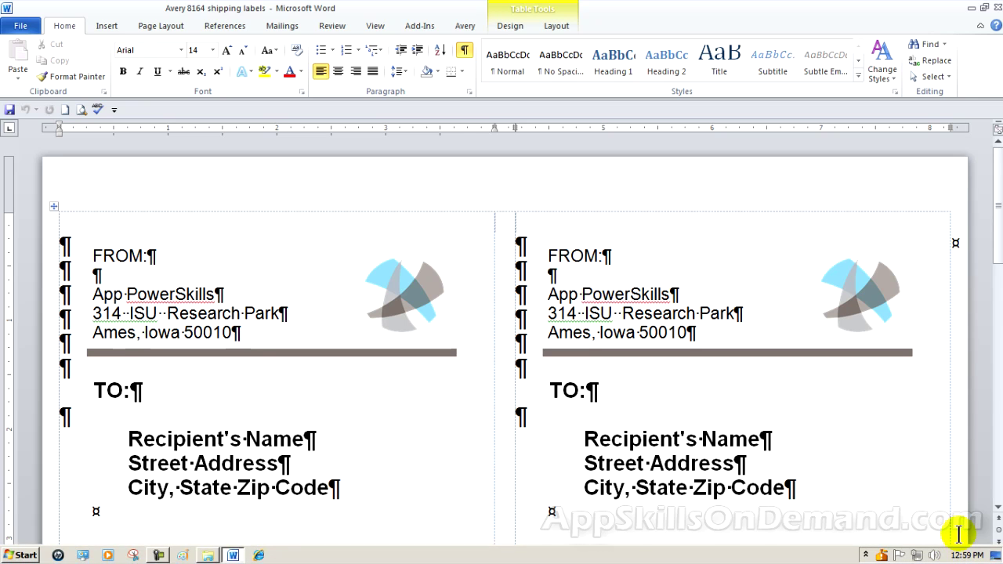
{"action": "left_click", "coordinate": [942, 555]}
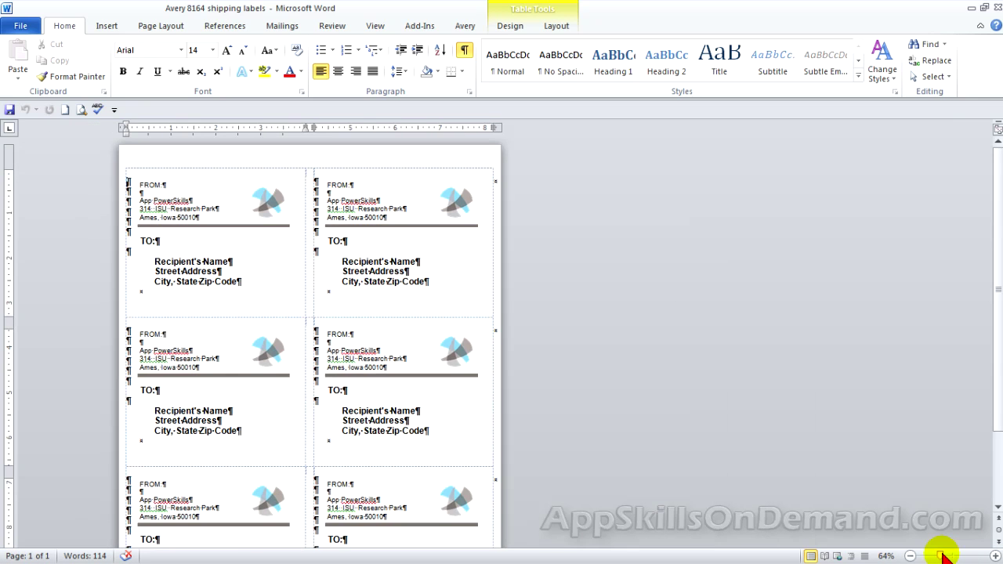
{"action": "left_click_drag", "start_coordinate": [942, 553], "coordinate": [941, 552]}
{"action": "left_click_drag", "start_coordinate": [936, 556], "coordinate": [938, 558]}
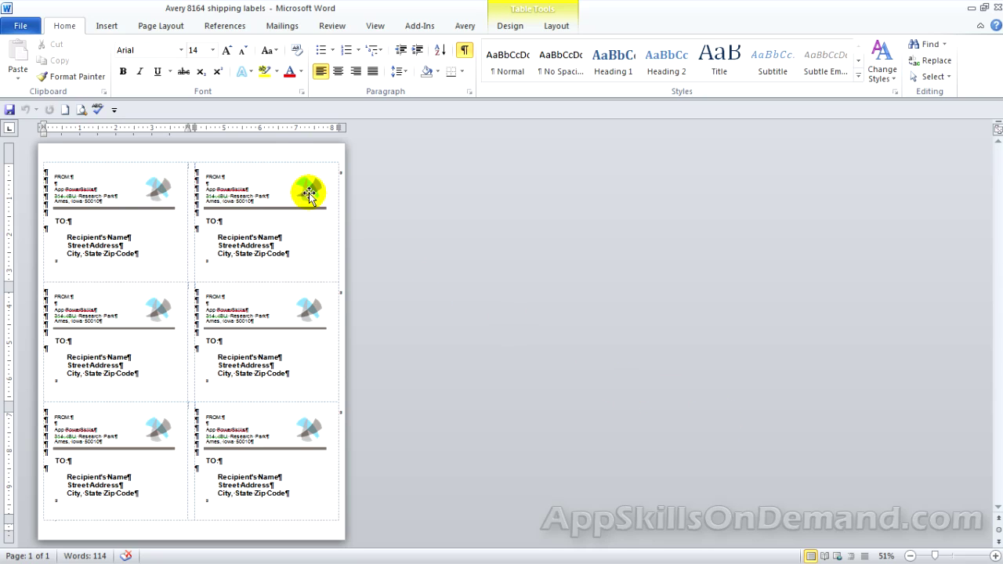
{"action": "left_click", "coordinate": [275, 150]}
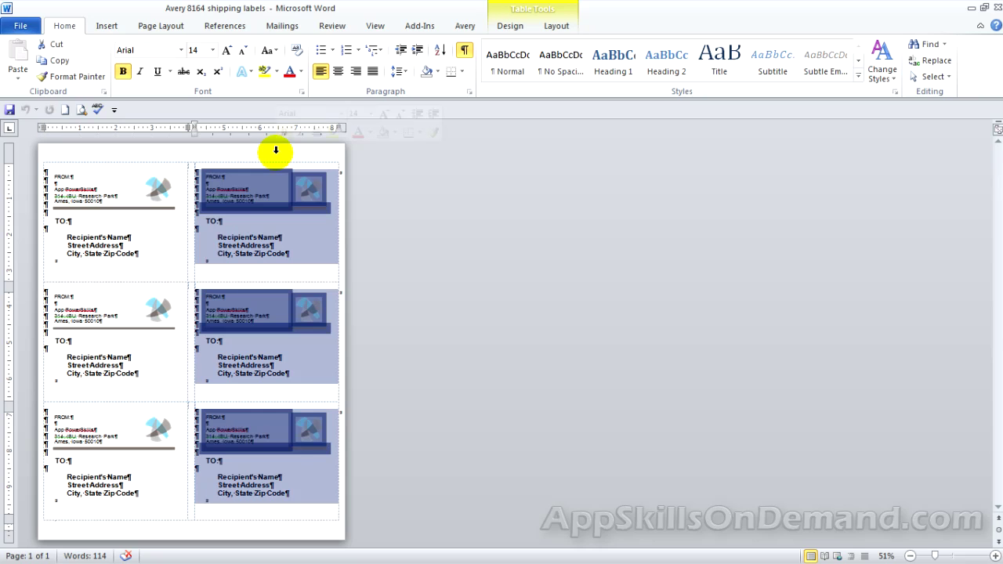
{"action": "key", "text": "Delete"}
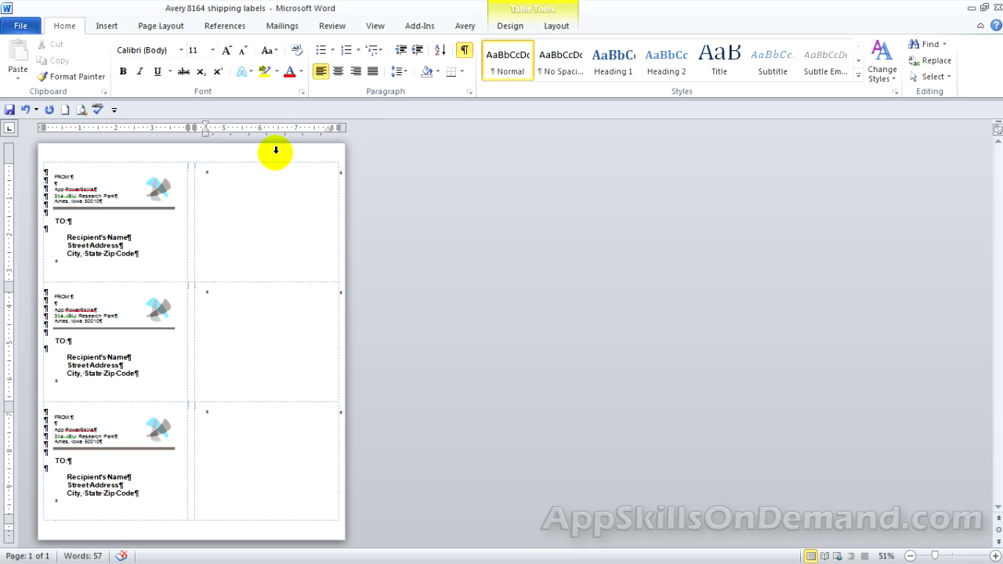
{"action": "left_click", "coordinate": [243, 175]}
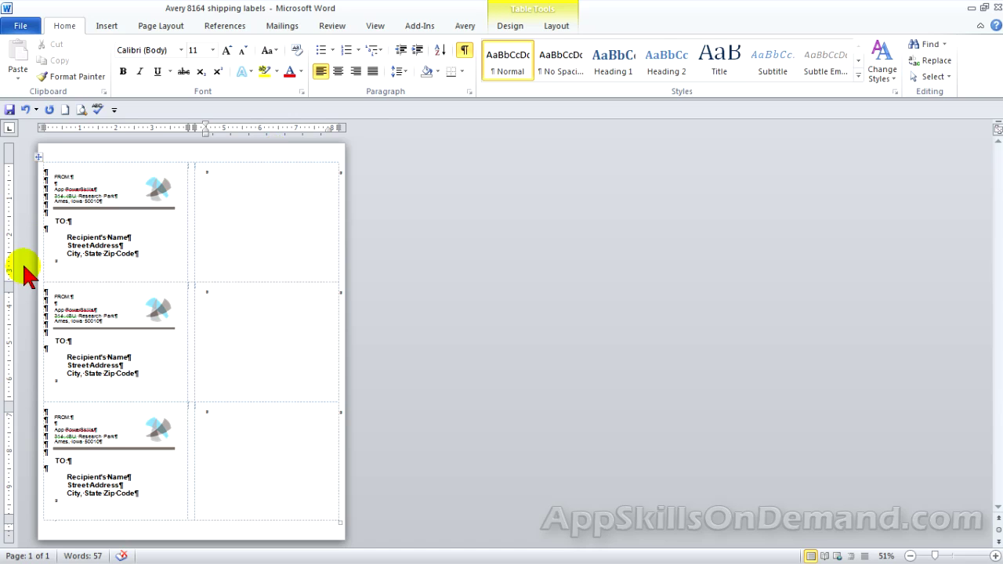
Clear the second- and third-row left labels, leaving only the top-left label filled
{"action": "left_click", "coordinate": [34, 339]}
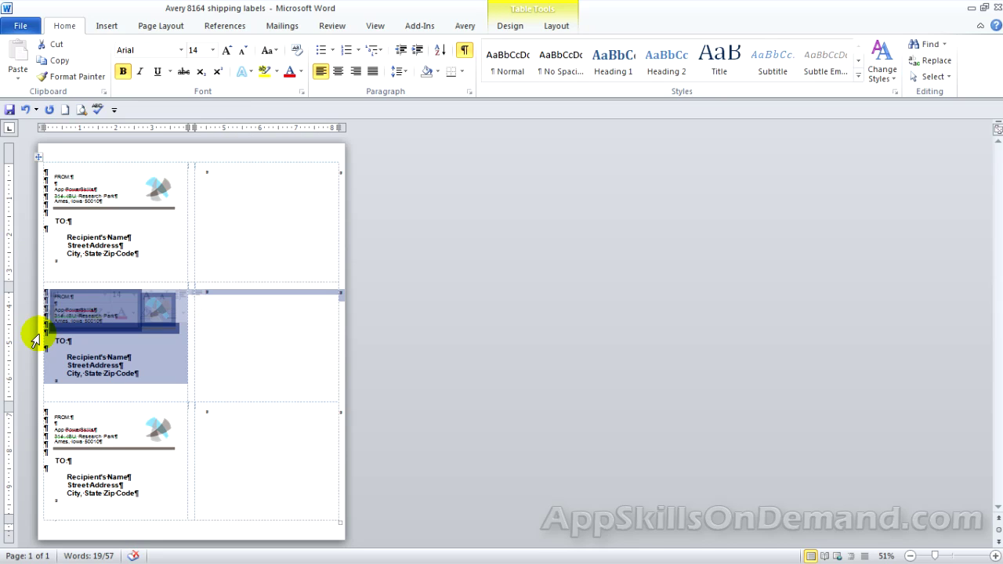
{"action": "key", "text": "Delete"}
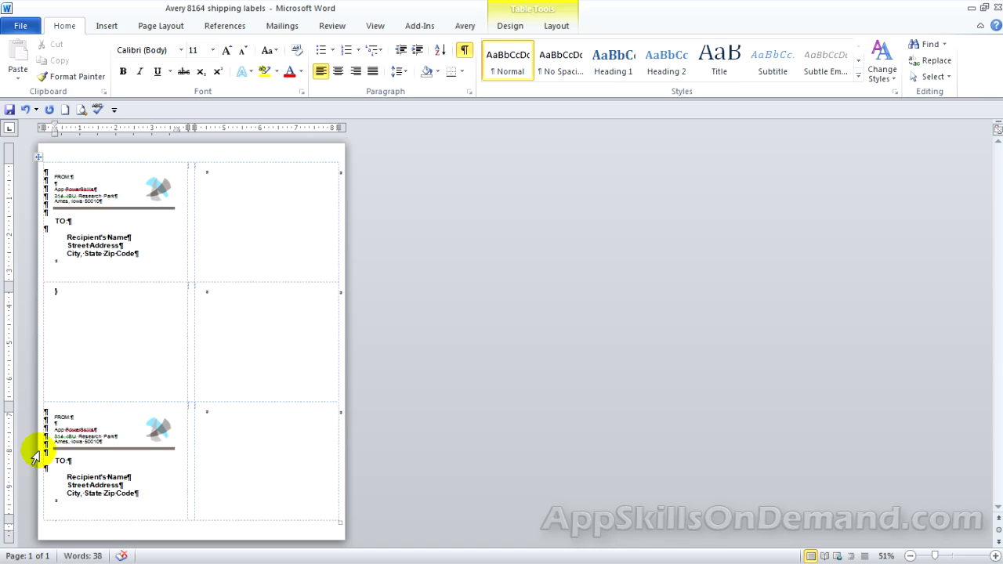
{"action": "left_click", "coordinate": [34, 456]}
{"action": "key", "text": "Delete"}
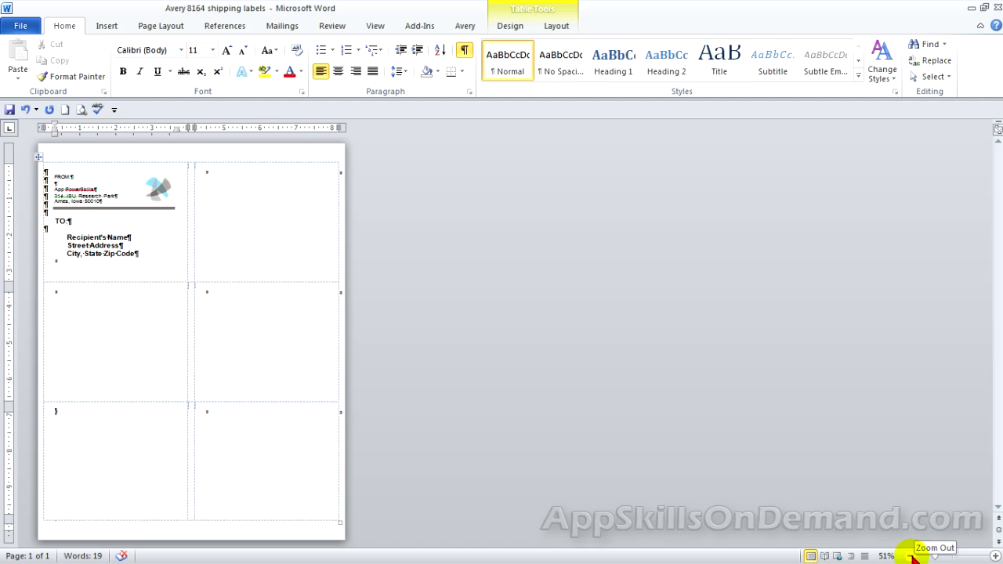
{"action": "left_click_drag", "start_coordinate": [937, 556], "coordinate": [952, 557]}
Replace the Recipient's Name placeholder under TO: with the recipient's name
{"action": "scroll", "coordinate": [907, 443], "scroll_direction": "up", "scroll_amount": 10}
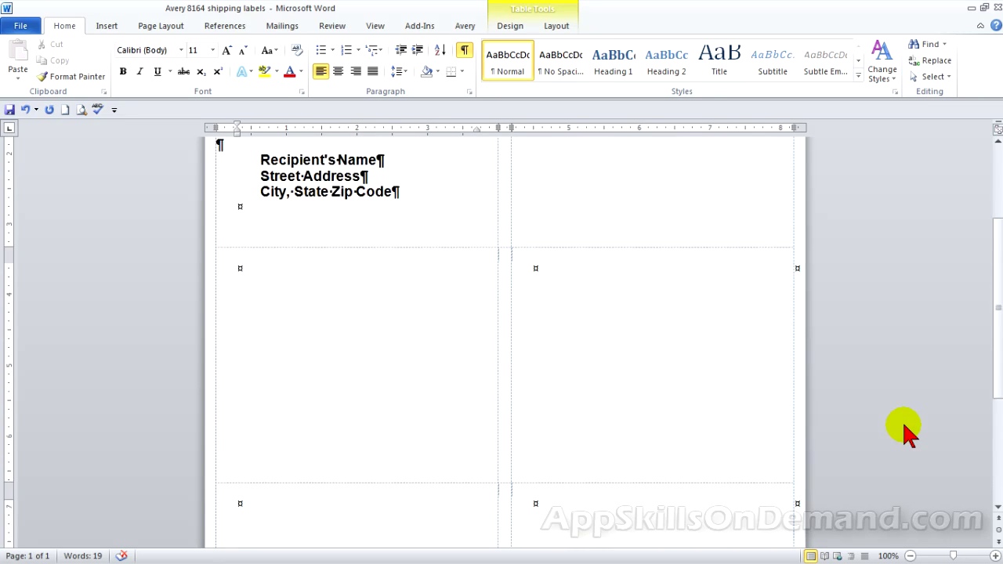
{"action": "left_click", "coordinate": [378, 333]}
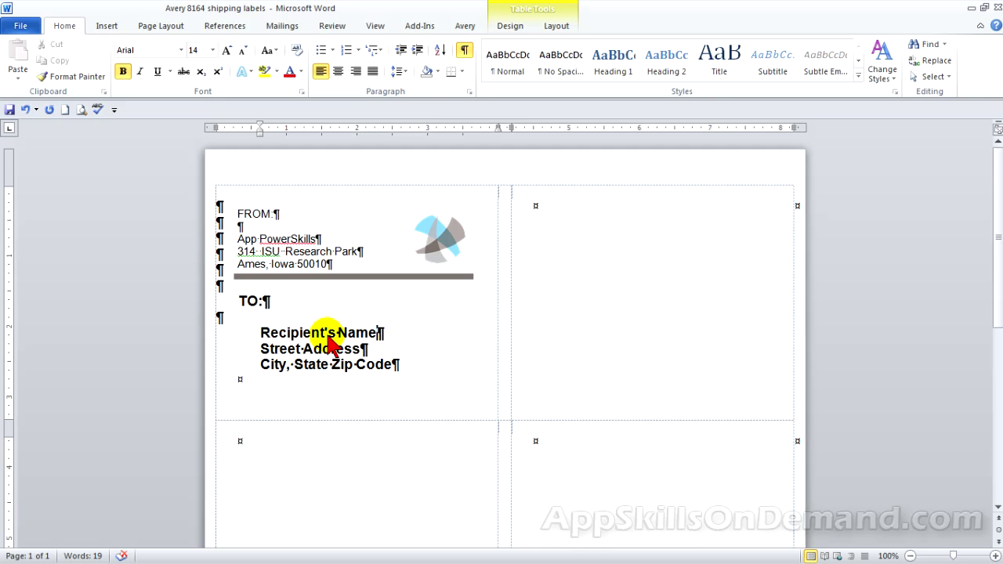
{"action": "double_click", "coordinate": [367, 331]}
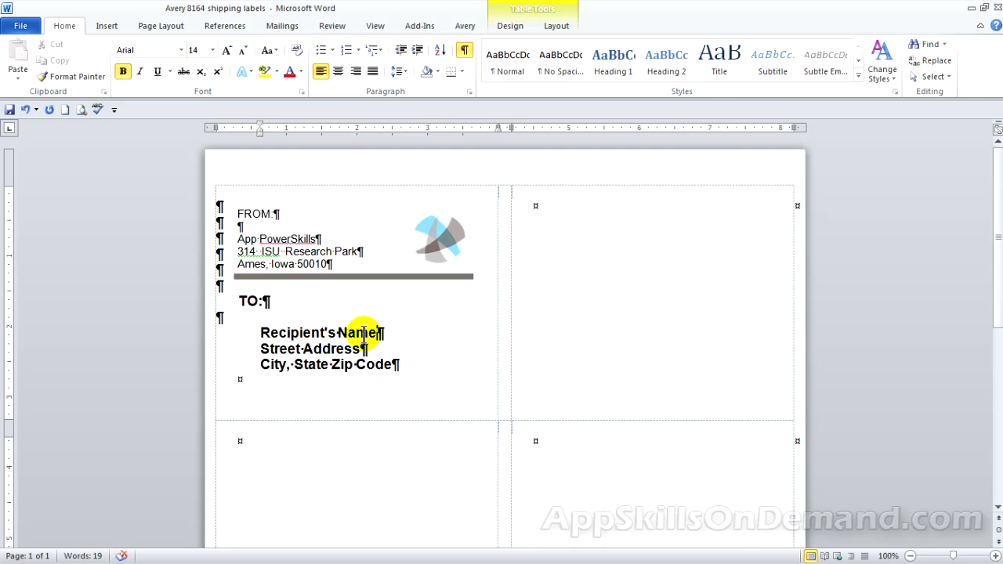
{"action": "left_click_drag", "start_coordinate": [359, 333], "coordinate": [264, 332]}
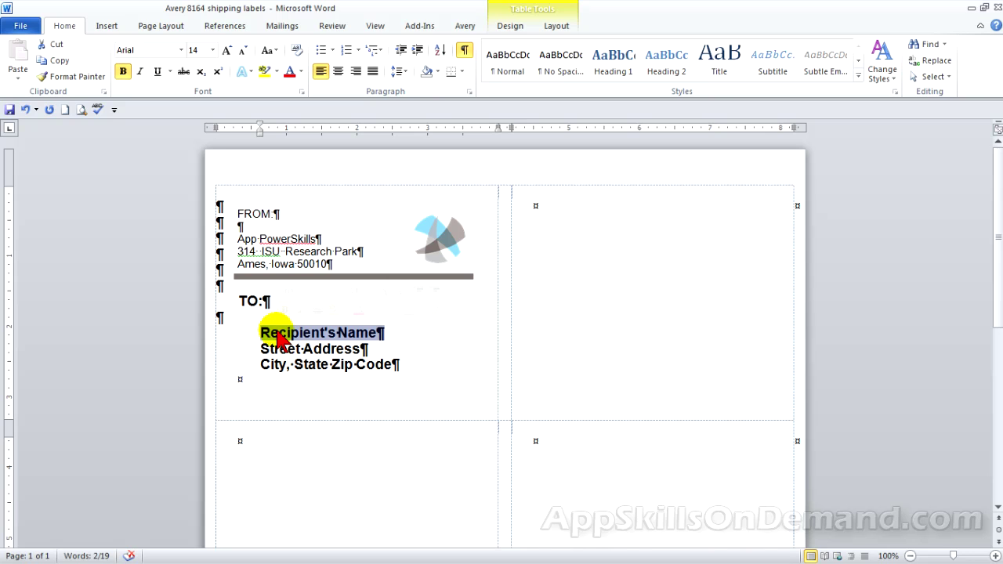
{"action": "type", "text": "R"}
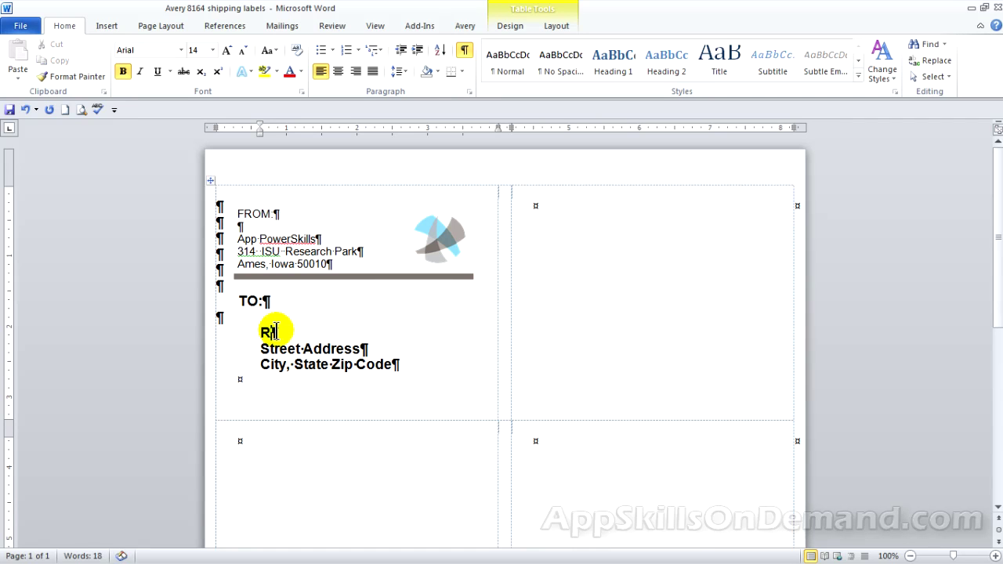
{"action": "type", "text": "eming"}
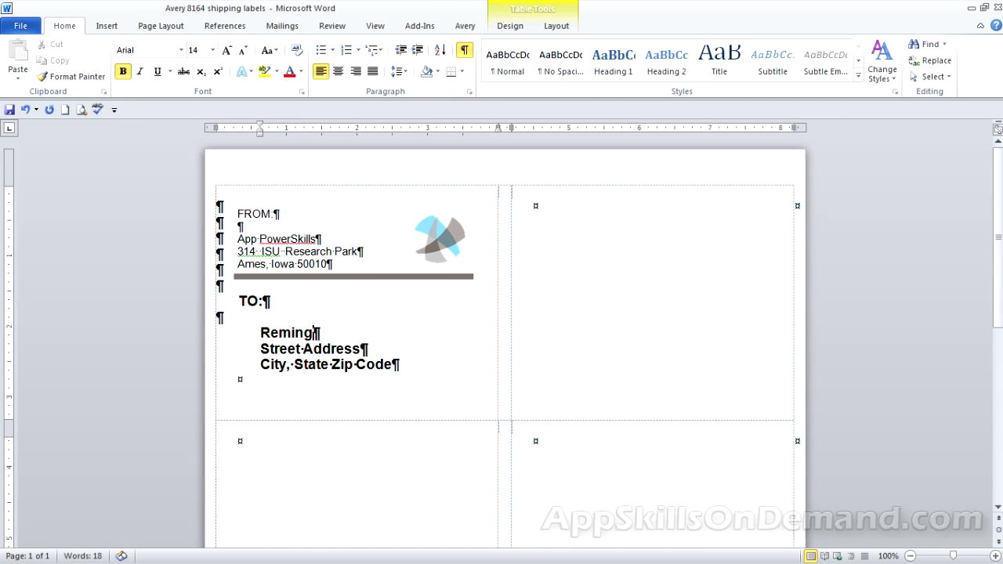
{"action": "type", "text": "ton Steel"}
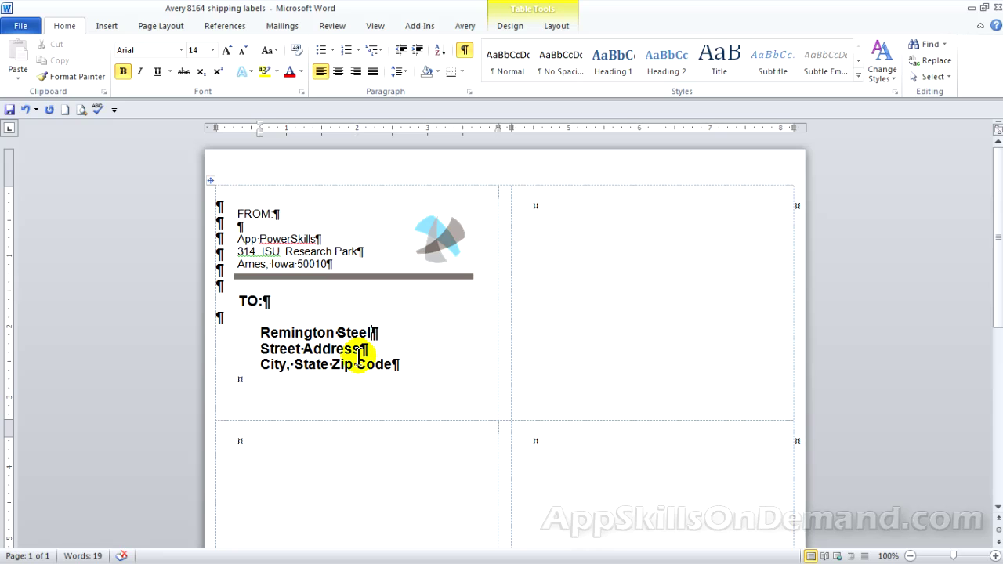
Replace the Street Address and City, State Zip Code placeholders with the recipient's address, then preview printing
{"action": "left_click_drag", "start_coordinate": [362, 350], "coordinate": [262, 349]}
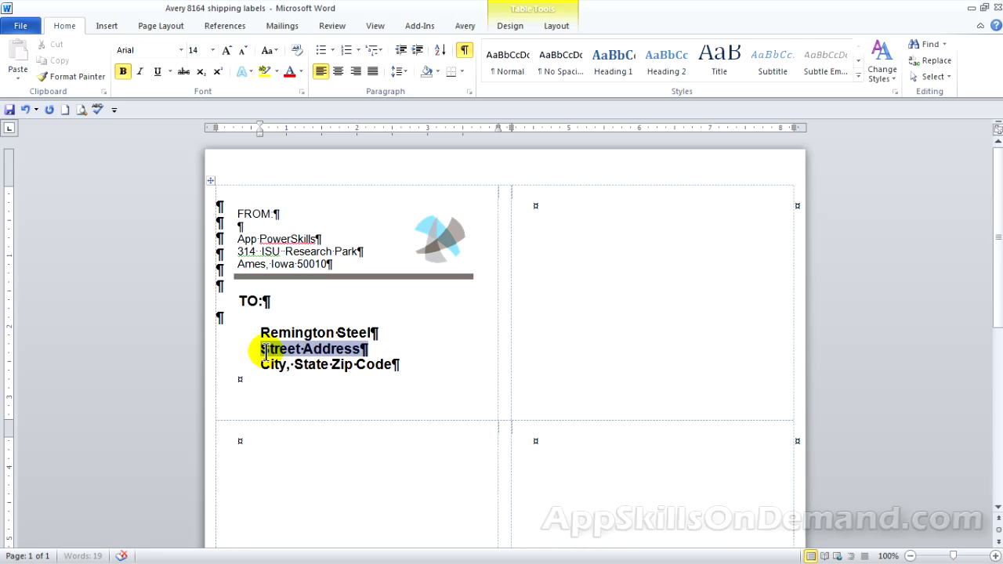
{"action": "type", "text": "77"}
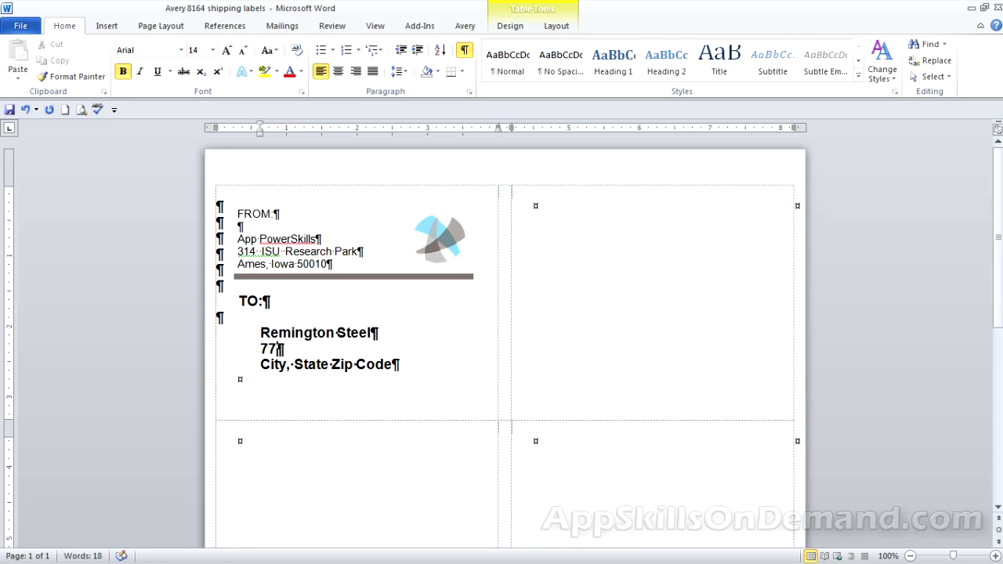
{"action": "type", "text": " Sunset"}
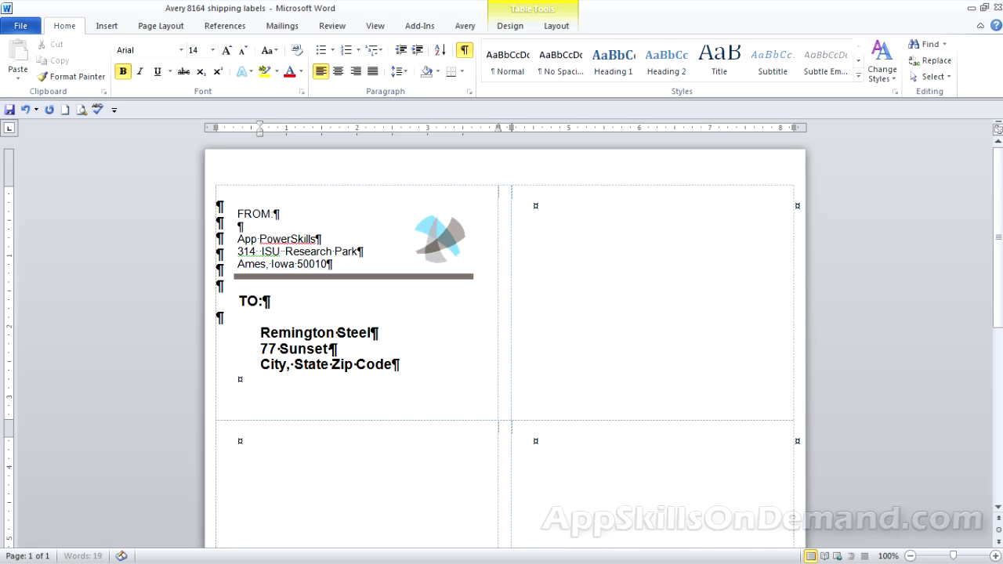
{"action": "type", "text": " Strip"}
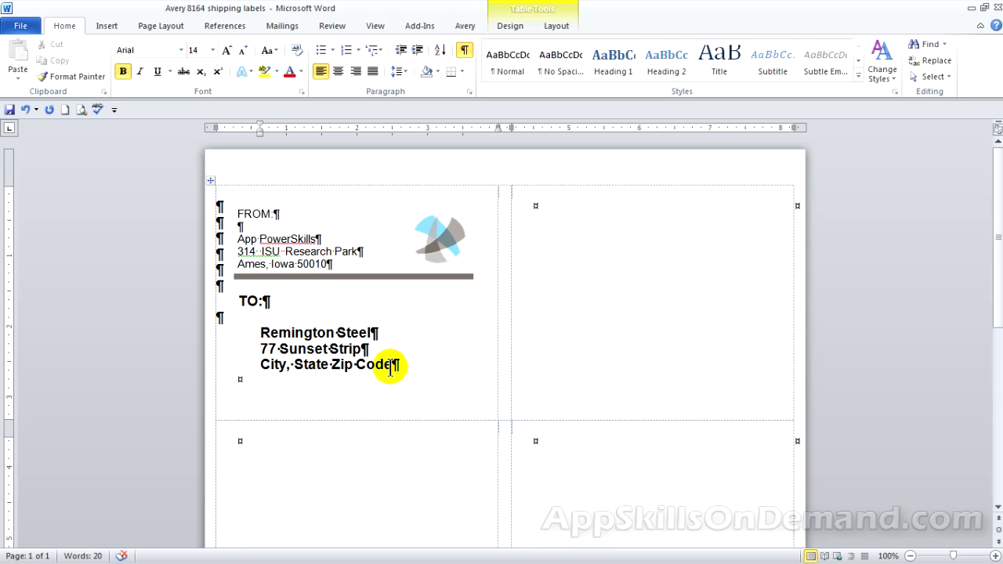
{"action": "left_click_drag", "start_coordinate": [385, 369], "coordinate": [262, 369]}
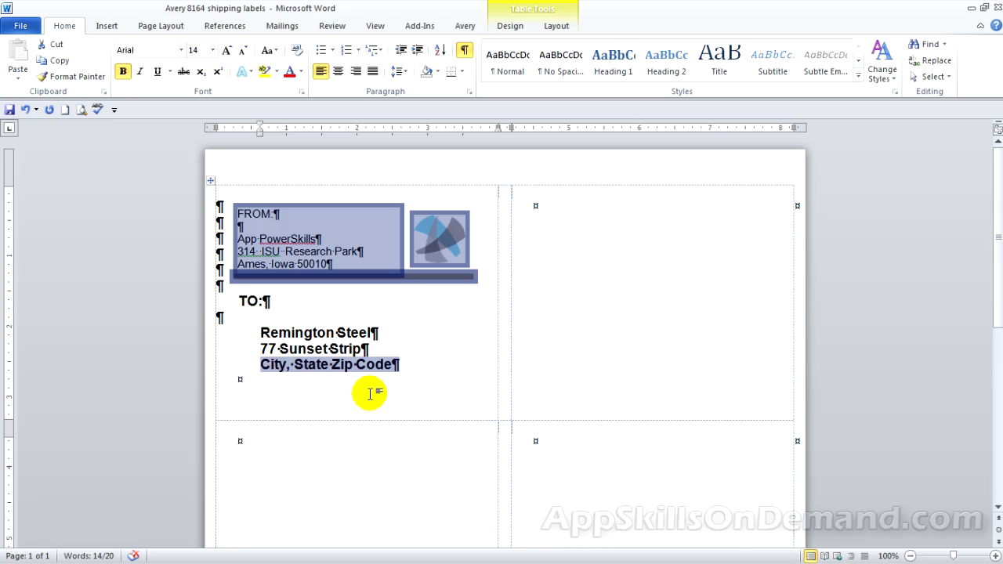
{"action": "type", "text": "H"}
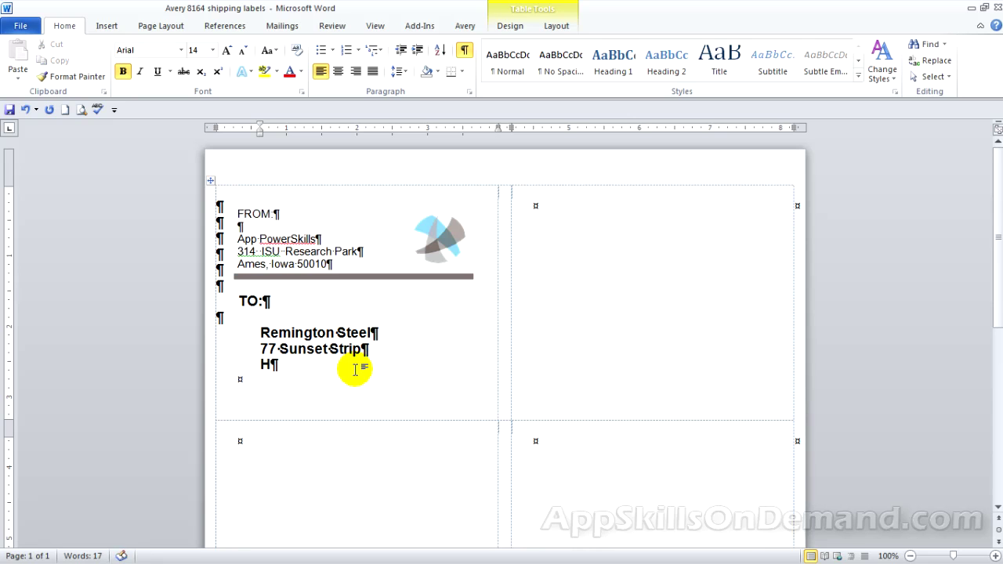
{"action": "type", "text": "oll"}
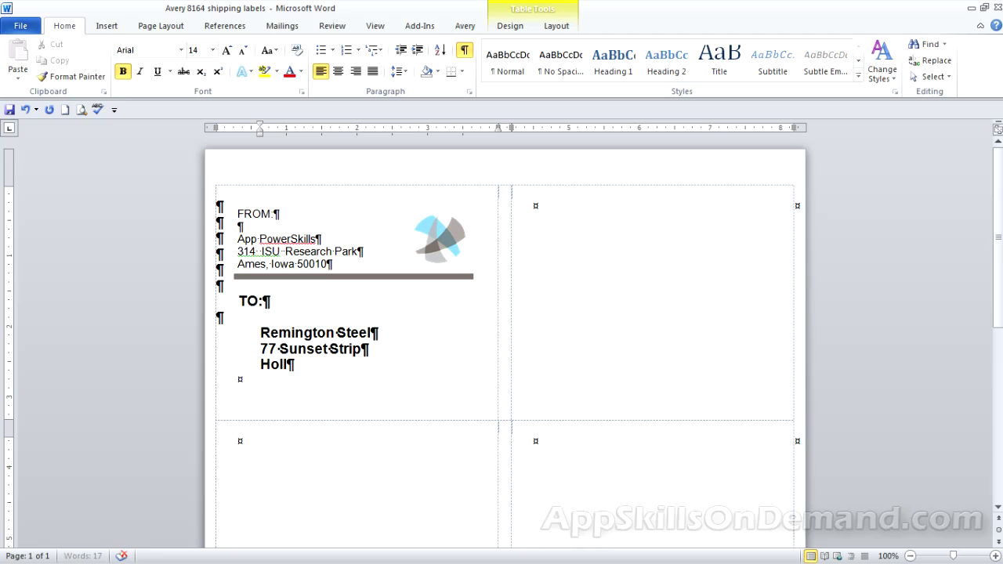
{"action": "type", "text": "ywood"}
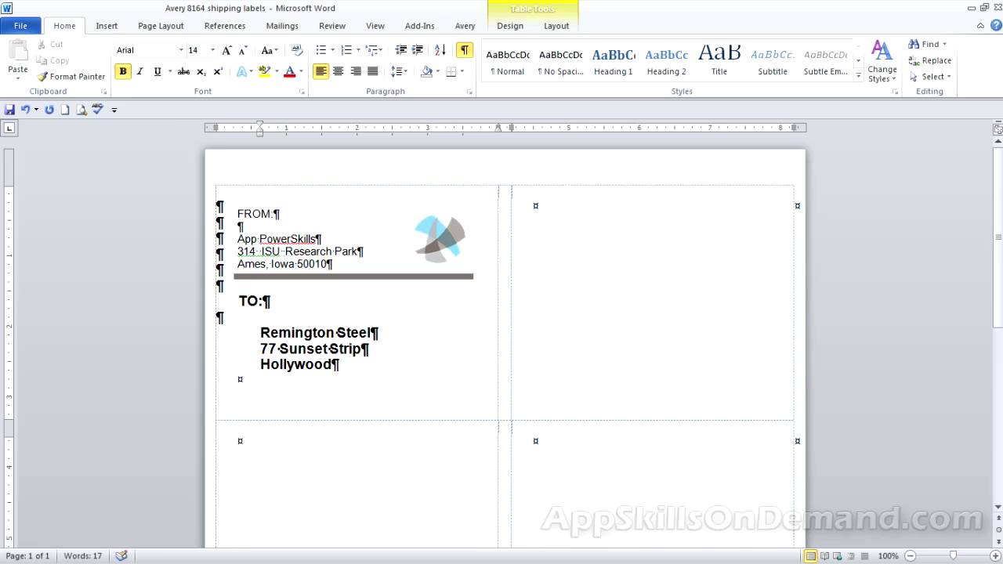
{"action": "type", "text": ", CA  90210"}
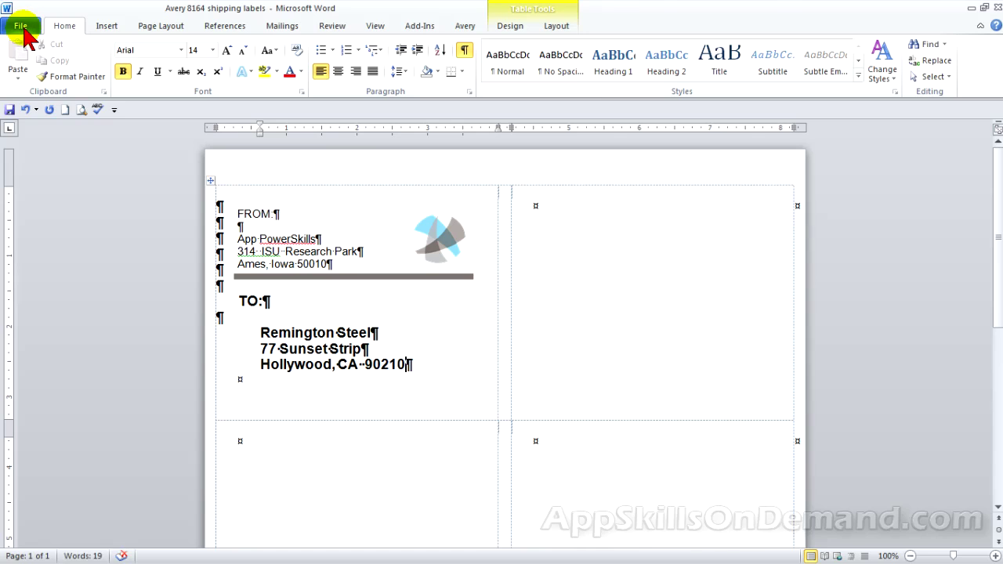
{"action": "left_click", "coordinate": [22, 28]}
{"action": "left_click", "coordinate": [35, 221]}
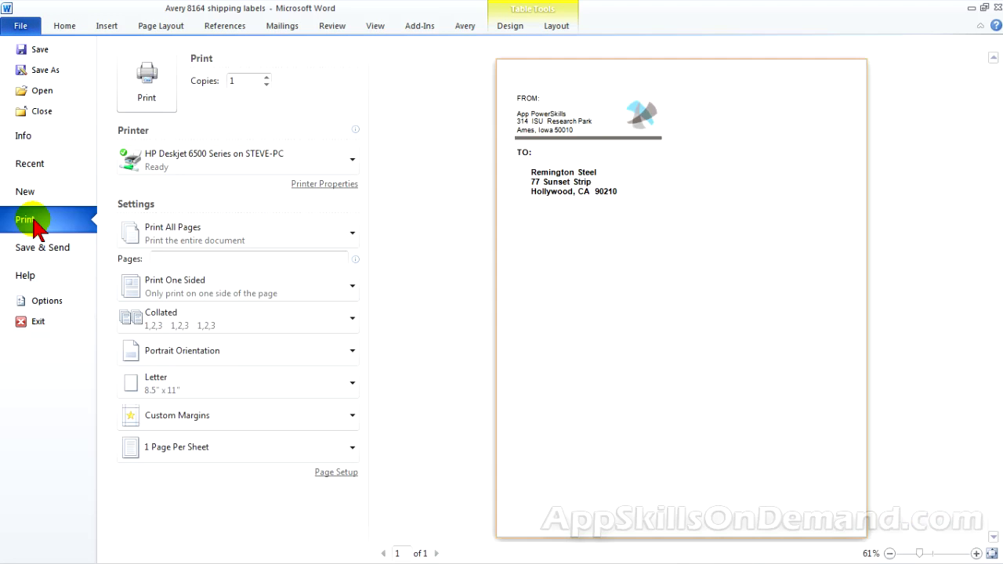